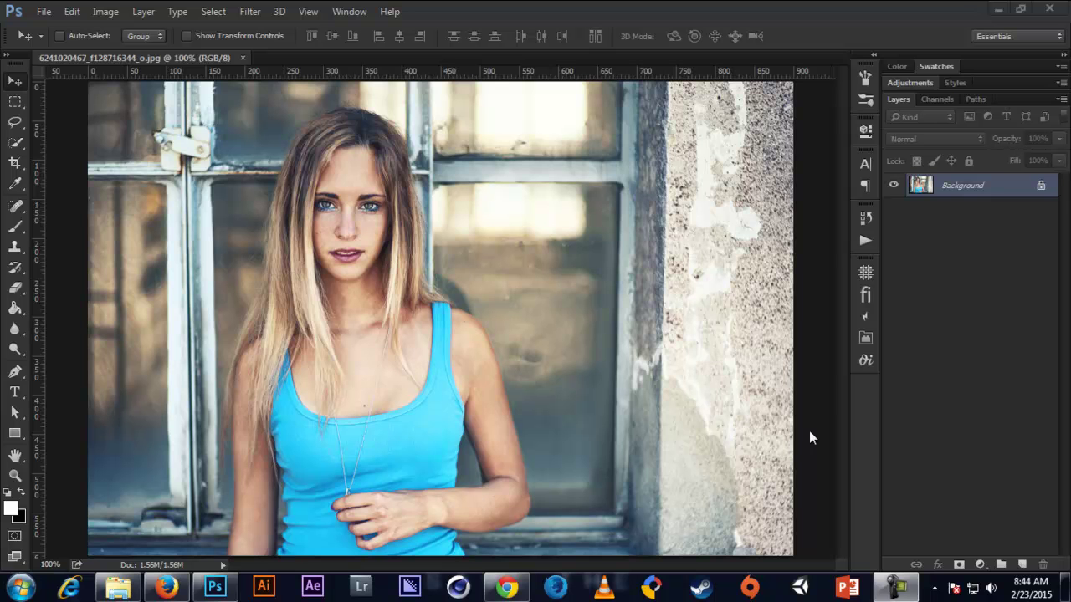
- Browse the GraphicRiver portfolio of Photoshop actions, previewing items like Comic Book and Pop Art
{"action": "left_click", "coordinate": [166, 587]}
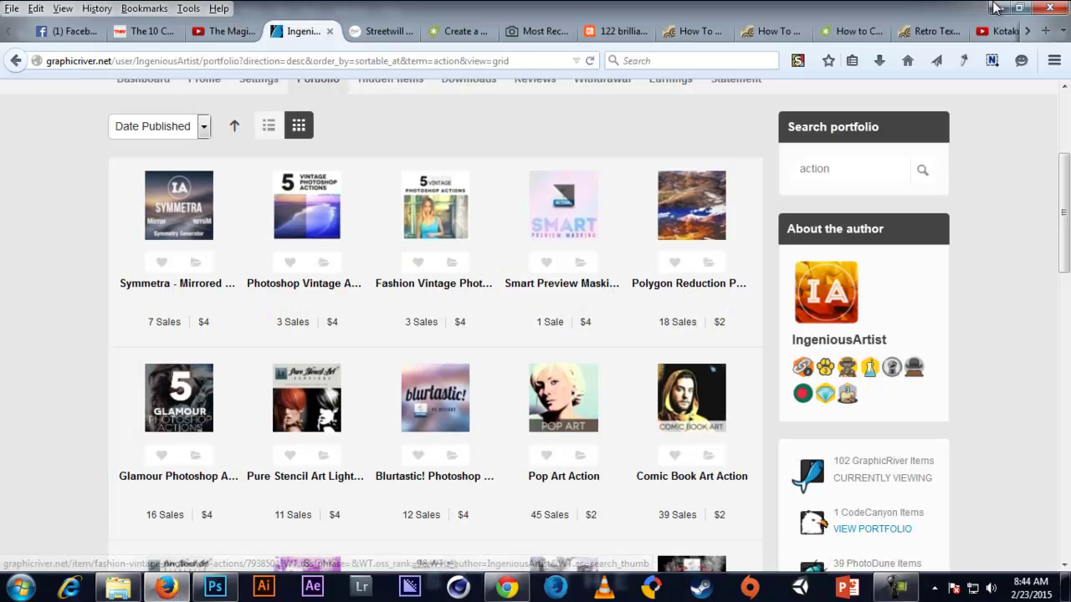
{"action": "scroll", "coordinate": [415, 287], "scroll_direction": "down", "scroll_amount": 1}
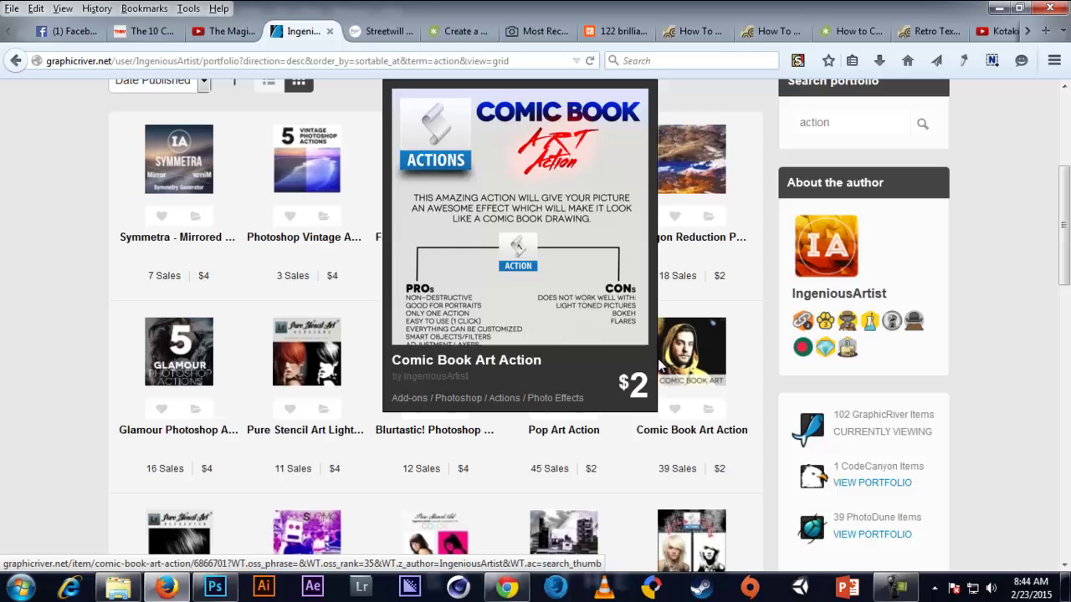
{"action": "mouse_move", "coordinate": [596, 390]}
{"action": "scroll", "coordinate": [648, 399], "scroll_direction": "down", "scroll_amount": 4}
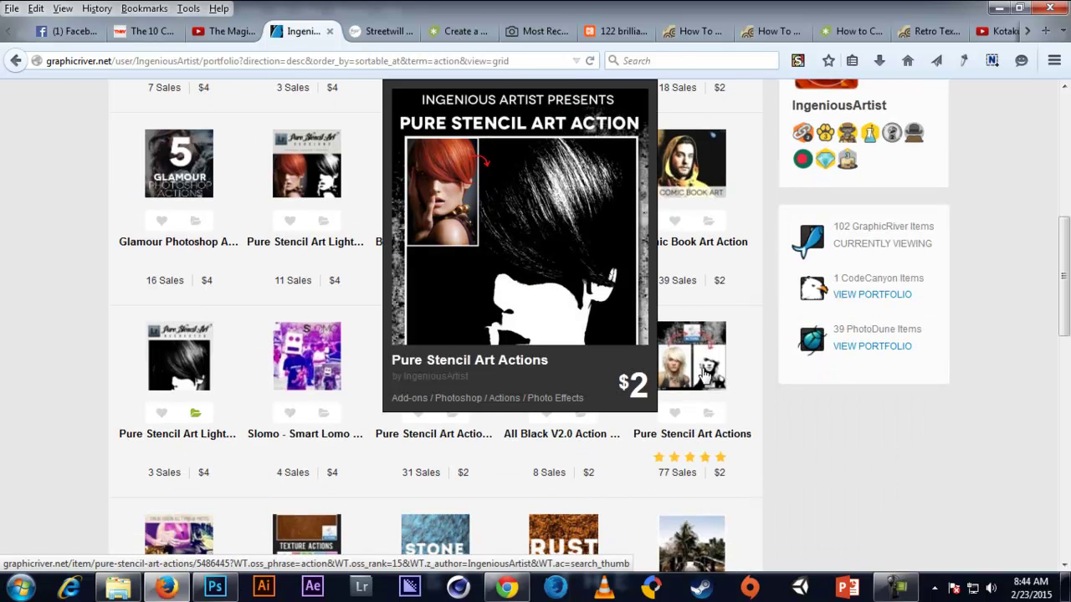
{"action": "scroll", "coordinate": [735, 388], "scroll_direction": "up", "scroll_amount": 5}
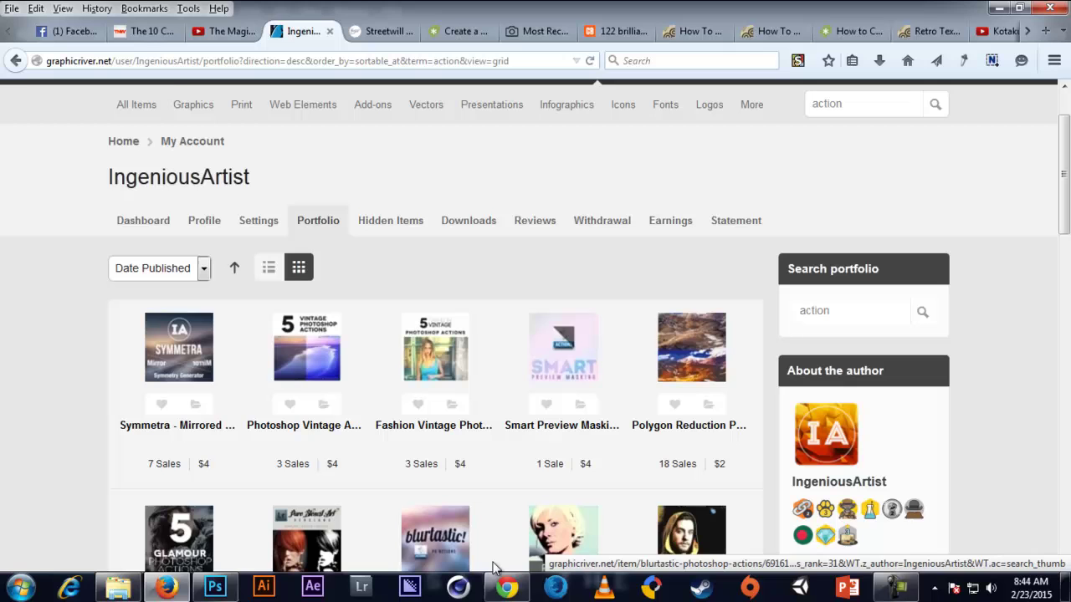
{"action": "left_click", "coordinate": [215, 587]}
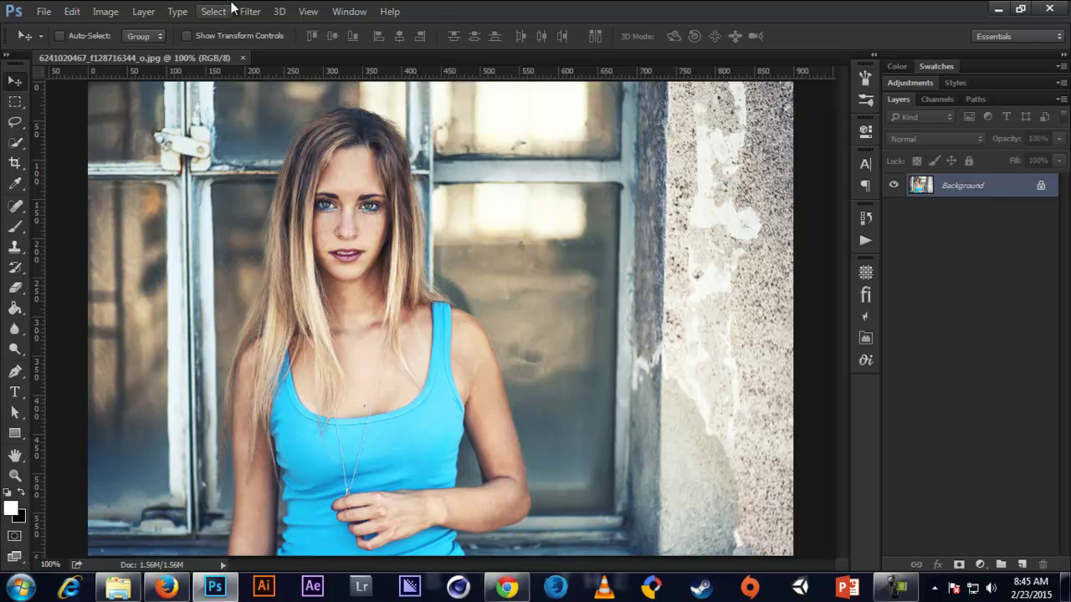
- Show the Actions panel from the Window menu and select the Default Actions set
{"action": "left_click", "coordinate": [354, 10]}
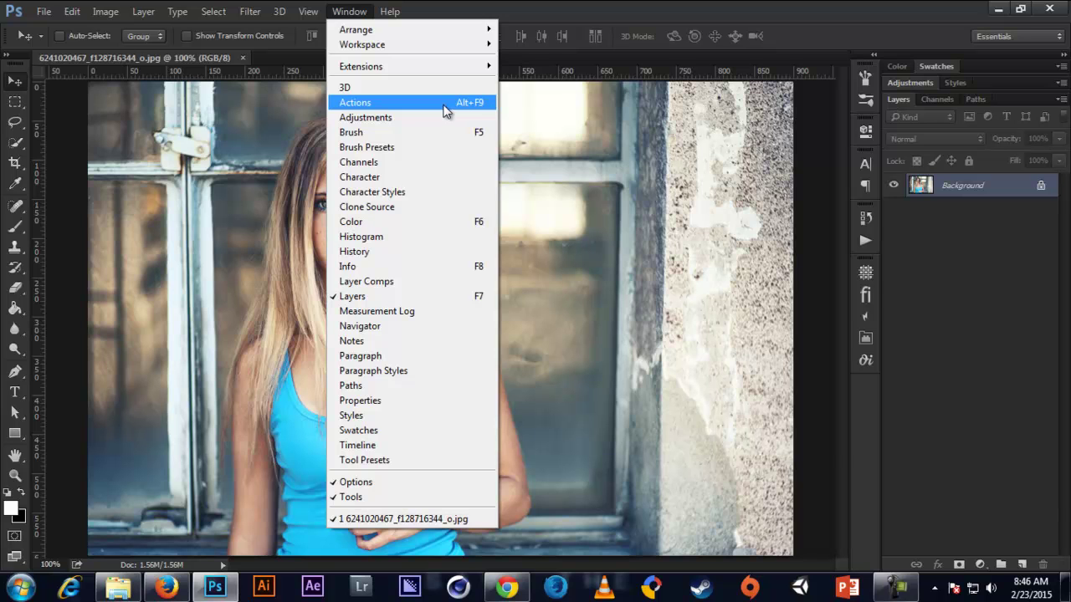
{"action": "left_click", "coordinate": [445, 111]}
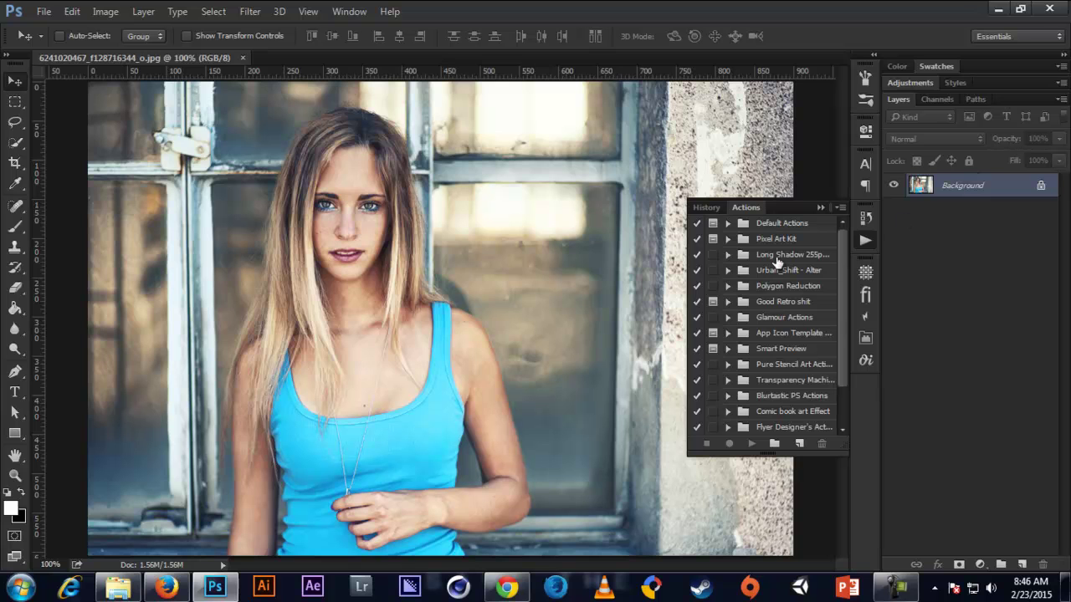
{"action": "left_click_drag", "start_coordinate": [839, 347], "coordinate": [826, 251]}
{"action": "left_click", "coordinate": [793, 227]}
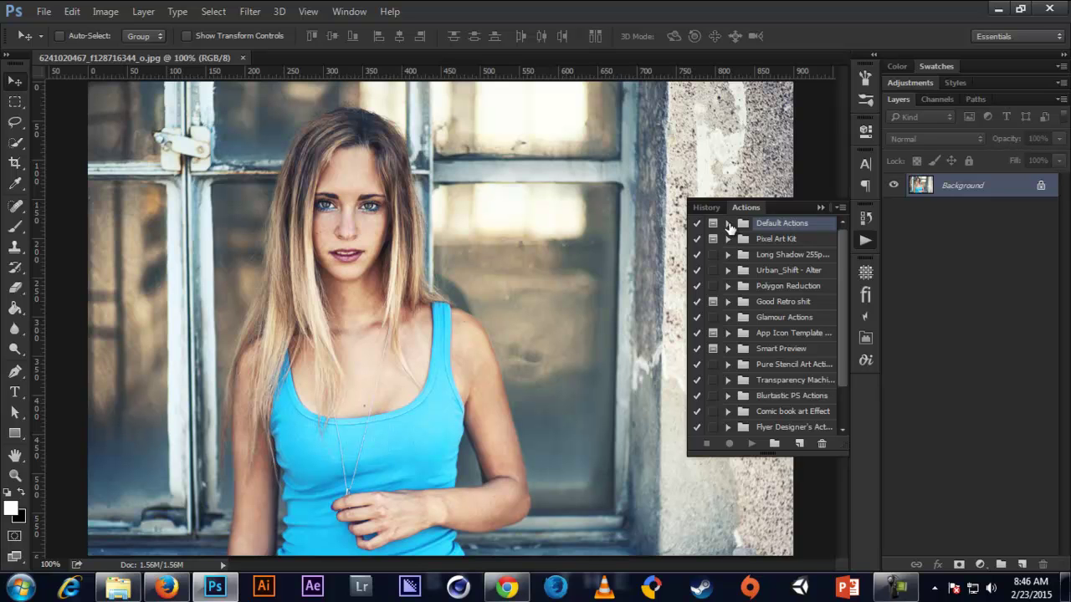
{"action": "left_click", "coordinate": [728, 224]}
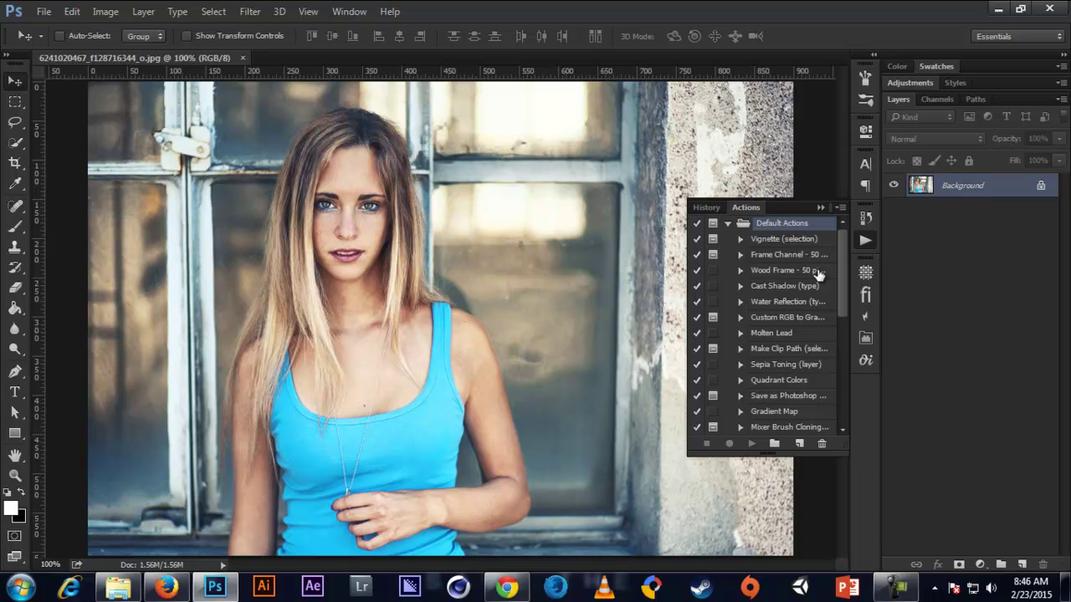
{"action": "left_click_drag", "start_coordinate": [844, 264], "coordinate": [840, 238]}
{"action": "mouse_move", "coordinate": [839, 287]}
{"action": "left_mouse_down"}
{"action": "mouse_move", "coordinate": [846, 334]}
{"action": "mouse_move", "coordinate": [843, 276]}
{"action": "left_mouse_up"}
{"action": "left_click", "coordinate": [729, 224]}
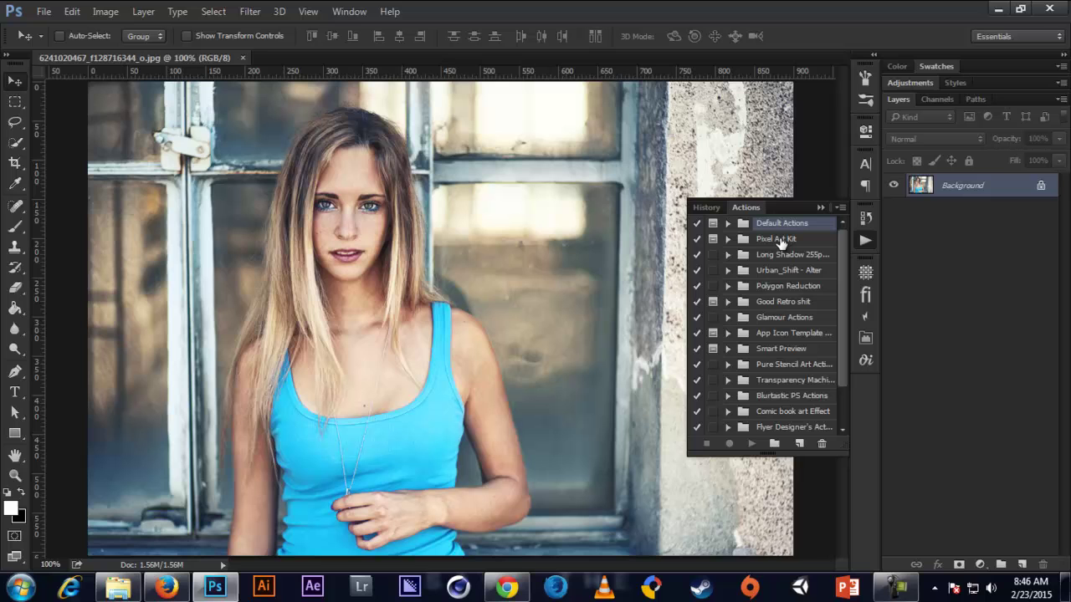
{"action": "left_click", "coordinate": [728, 224]}
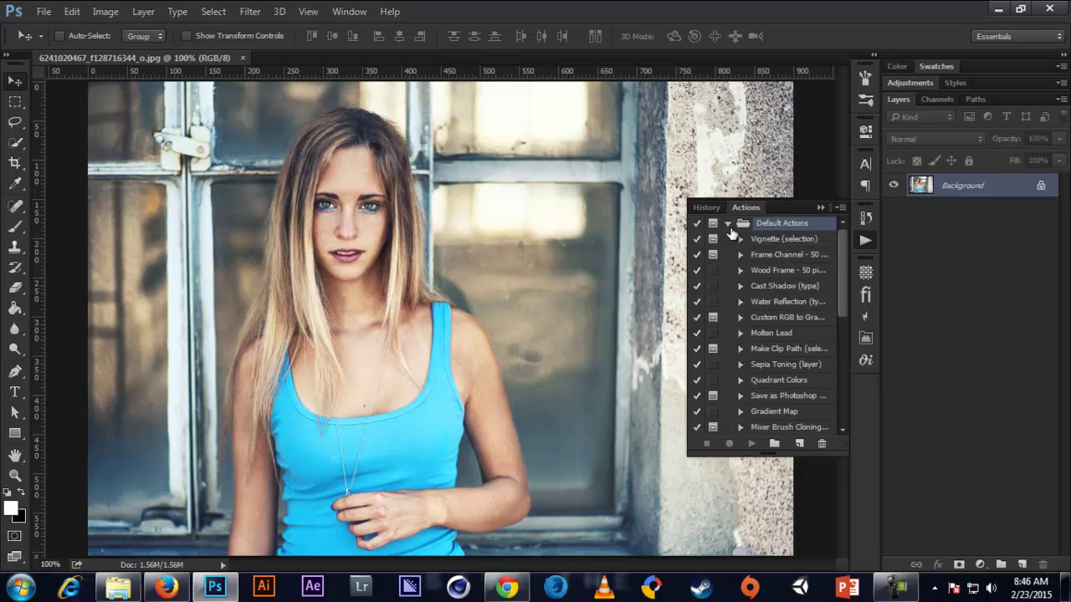
{"action": "left_click", "coordinate": [794, 240]}
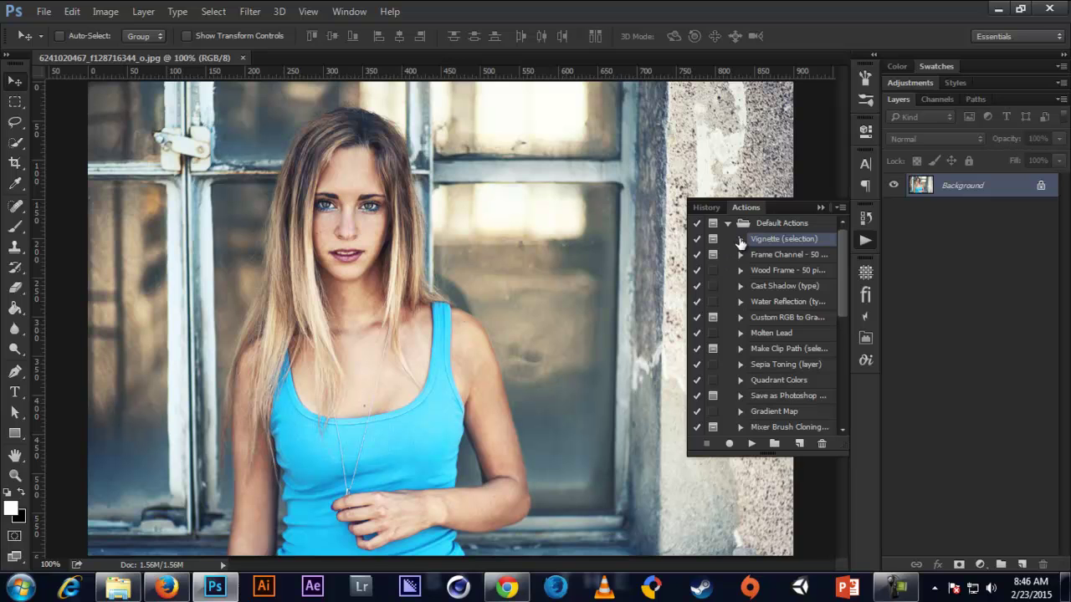
{"action": "left_click", "coordinate": [739, 240]}
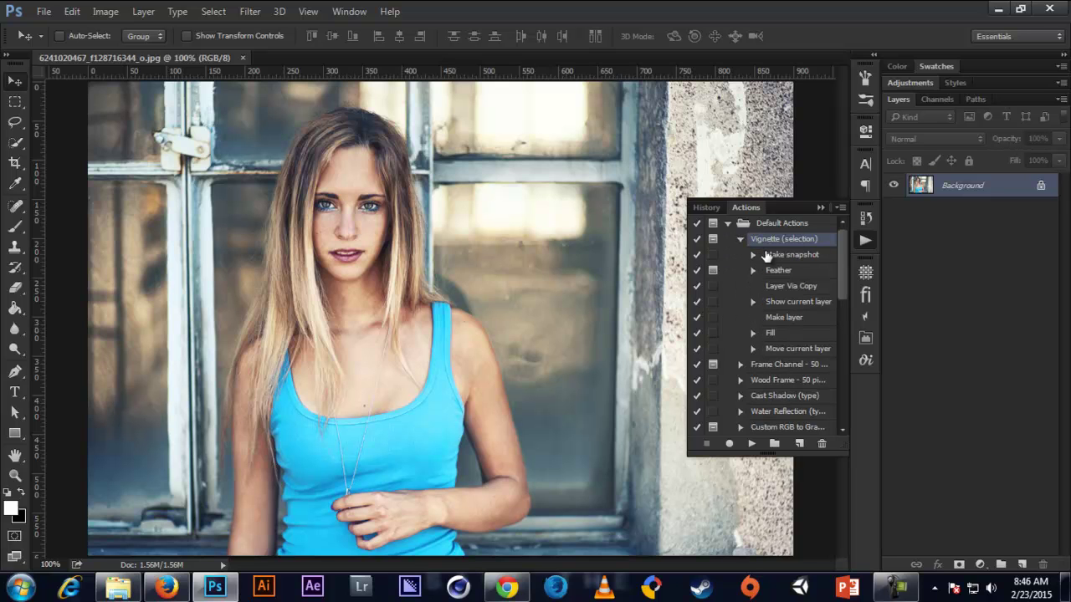
{"action": "left_click", "coordinate": [789, 256]}
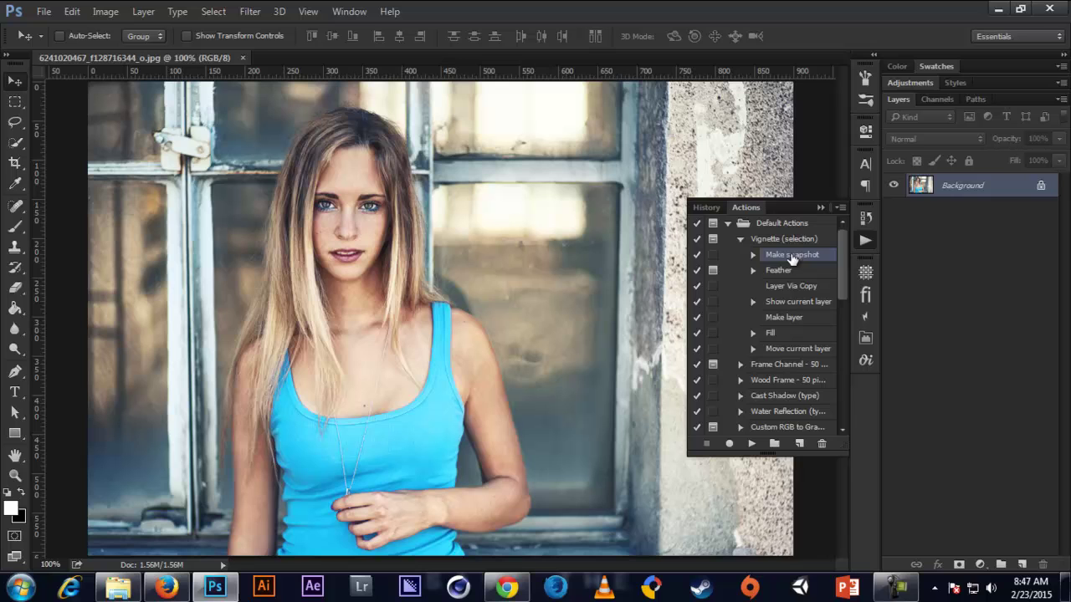
{"action": "left_click", "coordinate": [787, 273]}
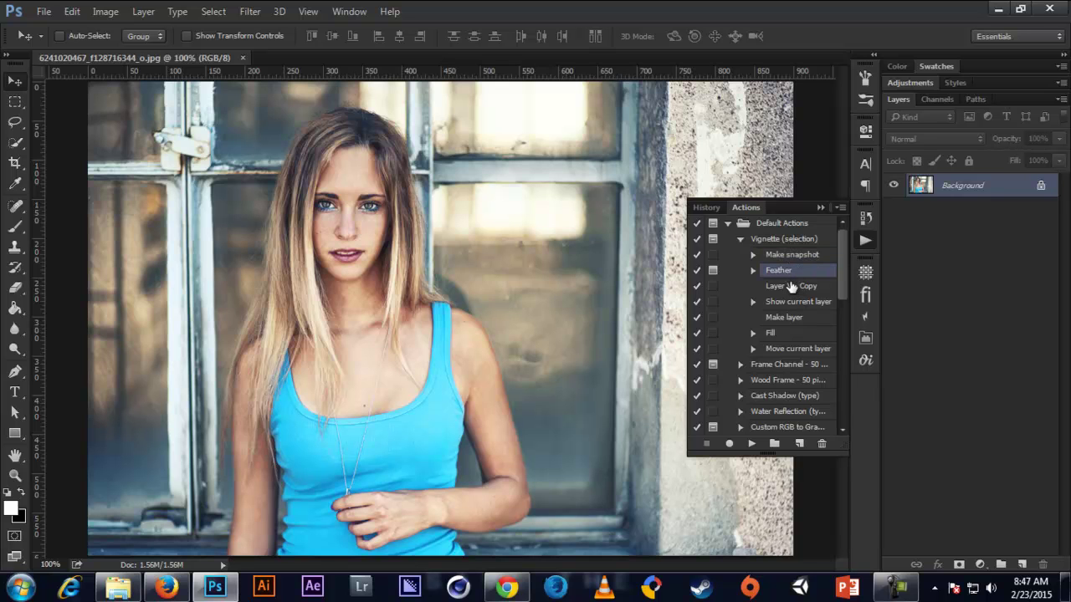
{"action": "left_click", "coordinate": [758, 272]}
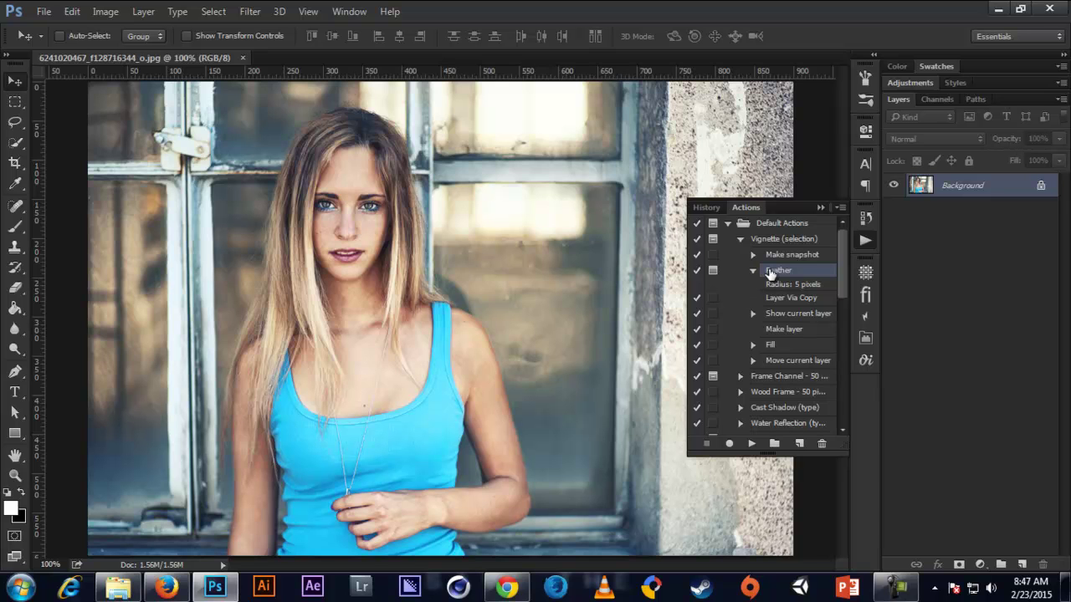
{"action": "left_click", "coordinate": [752, 272]}
{"action": "left_click", "coordinate": [740, 240]}
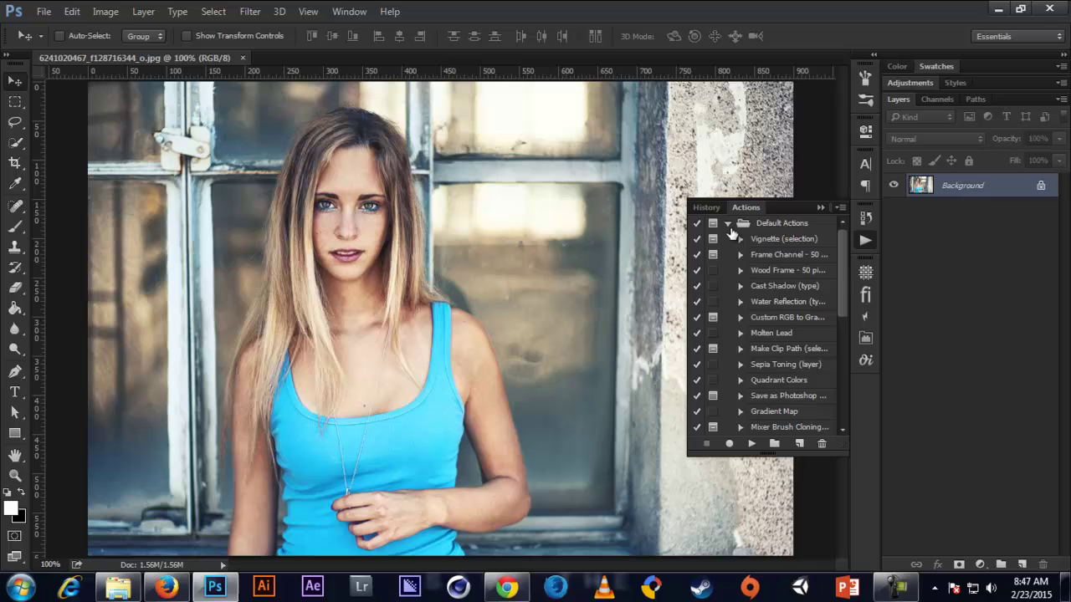
{"action": "left_click", "coordinate": [727, 224]}
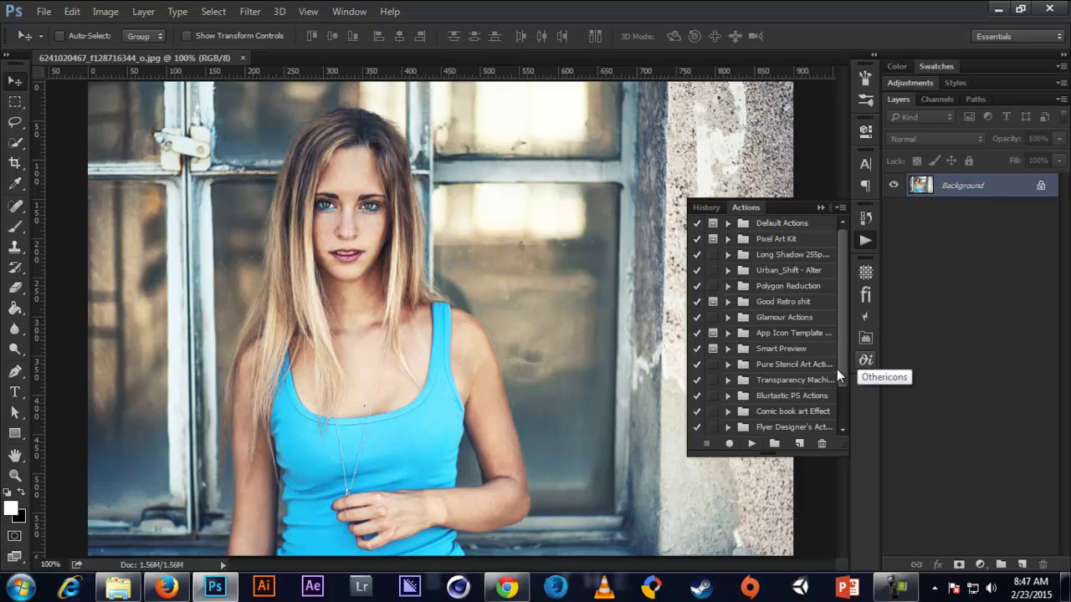
{"action": "scroll", "coordinate": [839, 385], "scroll_direction": "down", "scroll_amount": 1}
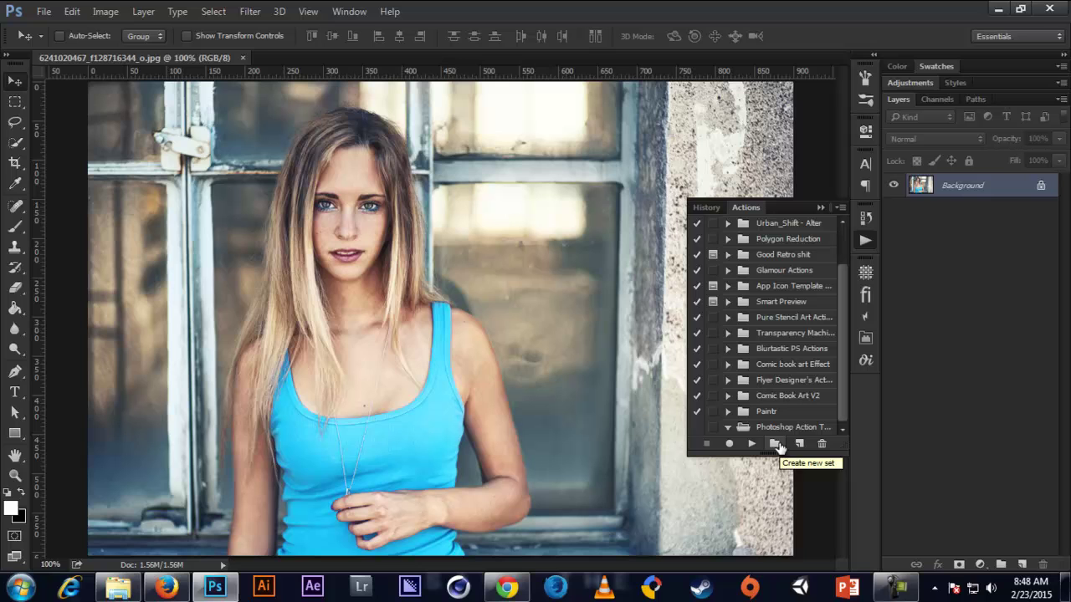
- Add a new action set named 'Photoshop action tutorial' below Glamour Actions
{"action": "left_click", "coordinate": [828, 271]}
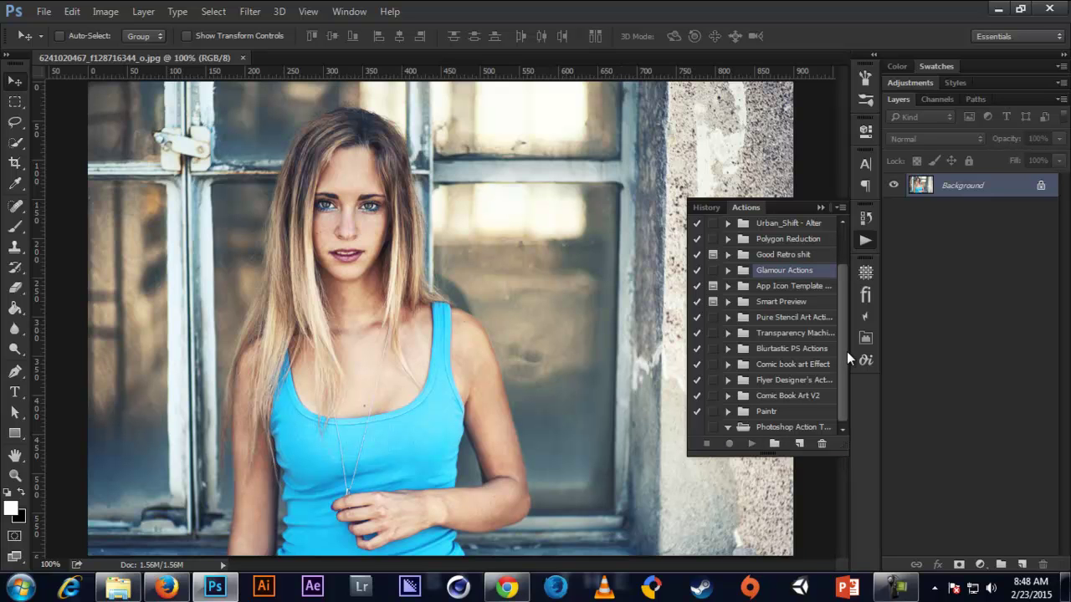
{"action": "left_click", "coordinate": [775, 443]}
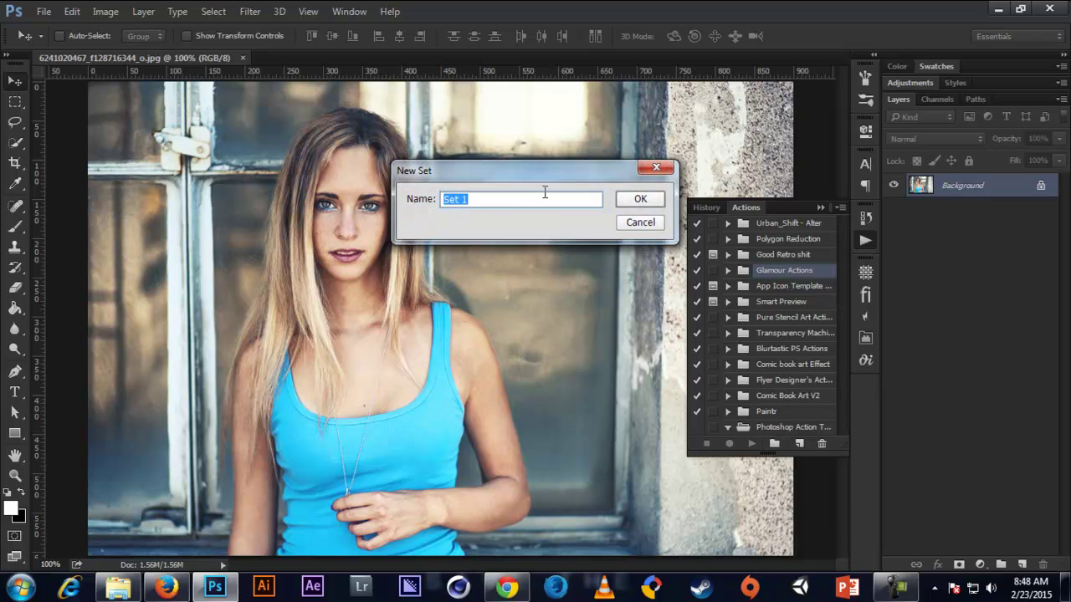
{"action": "type", "text": "PHot"}
{"action": "key", "text": "BackSpace"}
{"action": "key", "text": "BackSpace"}
{"action": "key", "text": "BackSpace"}
{"action": "type", "text": "hotoshop action tutoria"}
{"action": "key", "text": "Return"}
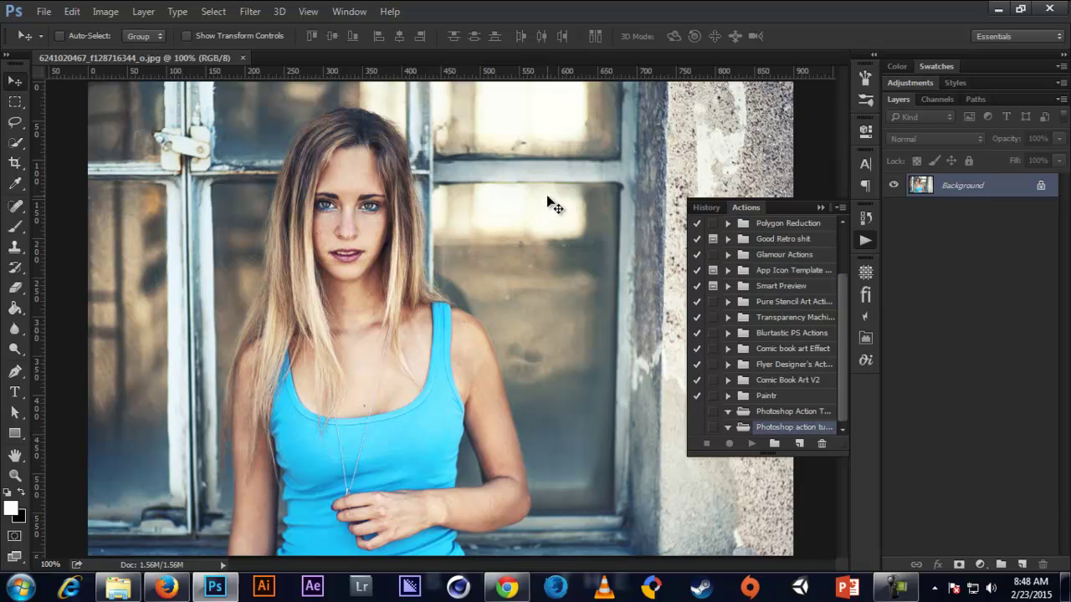
- Define a new action 'Example Action' in the Photoshop action tutorial set, function key and color None
{"action": "left_click", "coordinate": [727, 411]}
{"action": "left_click", "coordinate": [799, 445]}
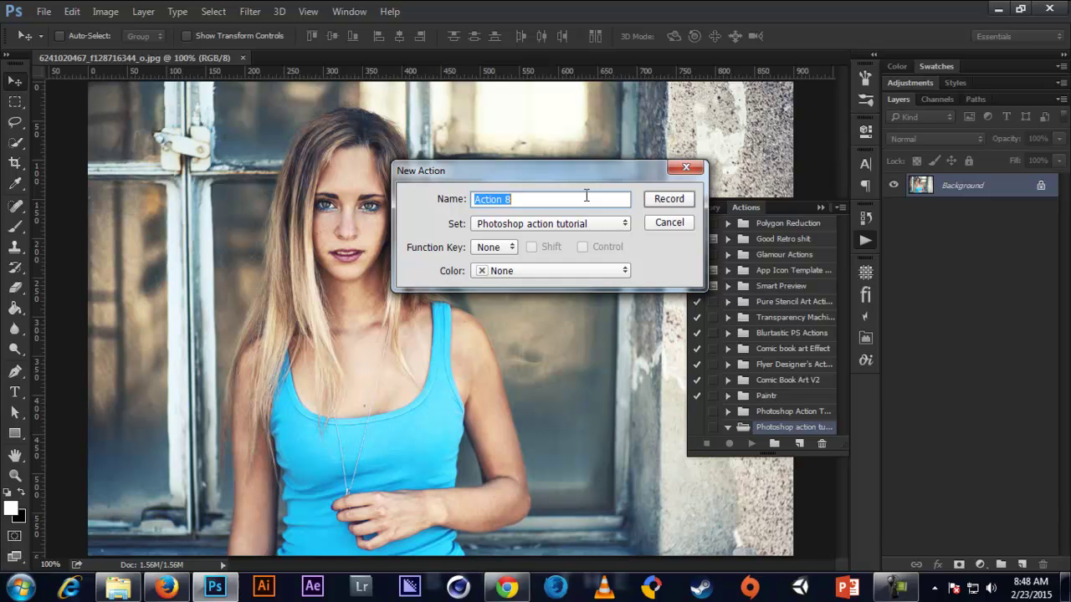
{"action": "type", "text": "Example Action"}
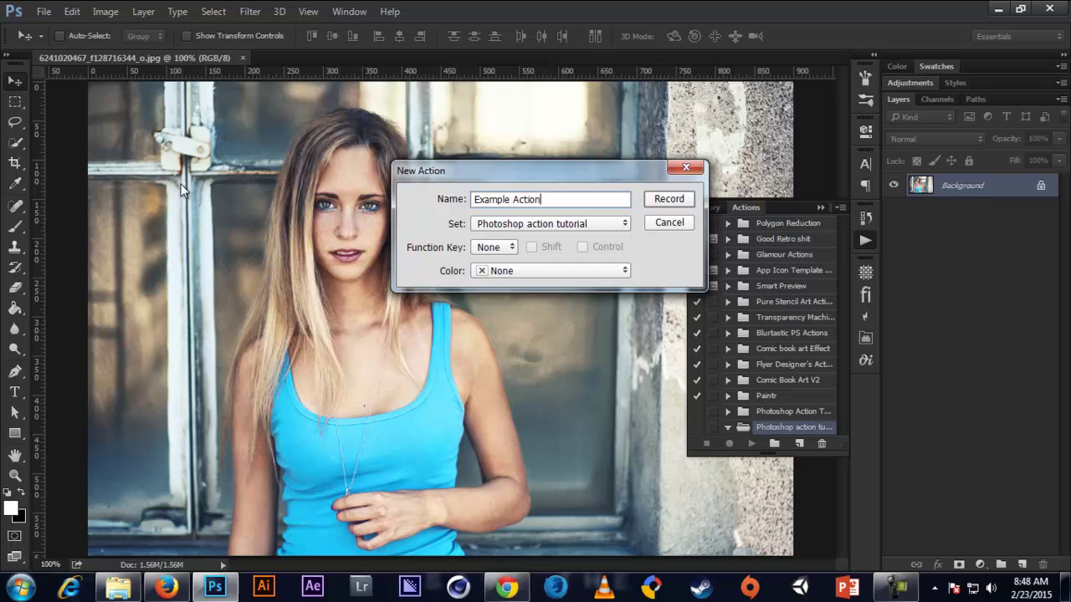
{"action": "left_click", "coordinate": [489, 227]}
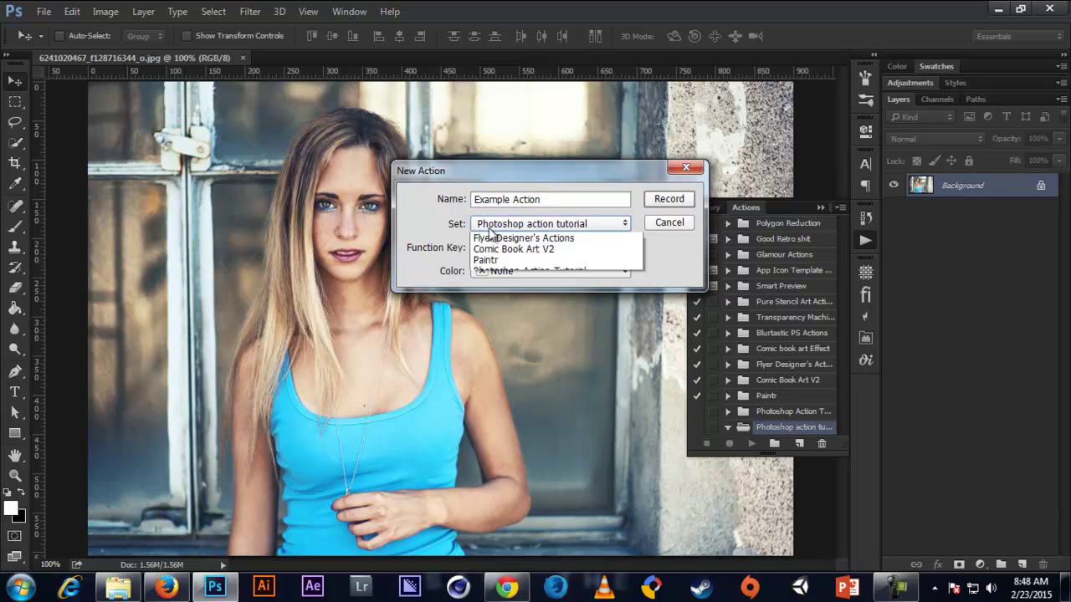
{"action": "left_click", "coordinate": [550, 425]}
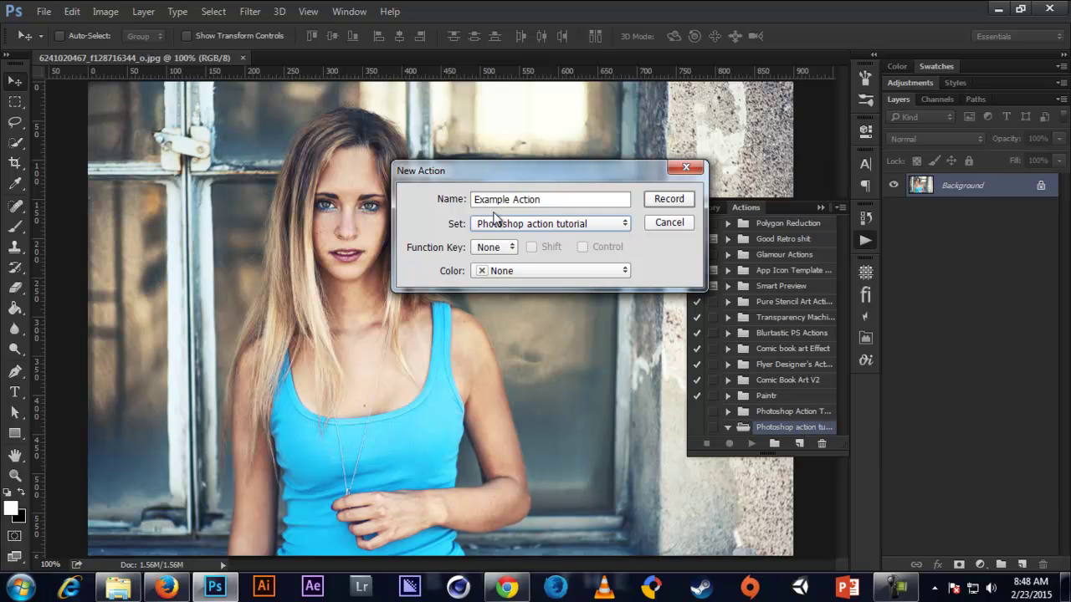
{"action": "left_click", "coordinate": [503, 246]}
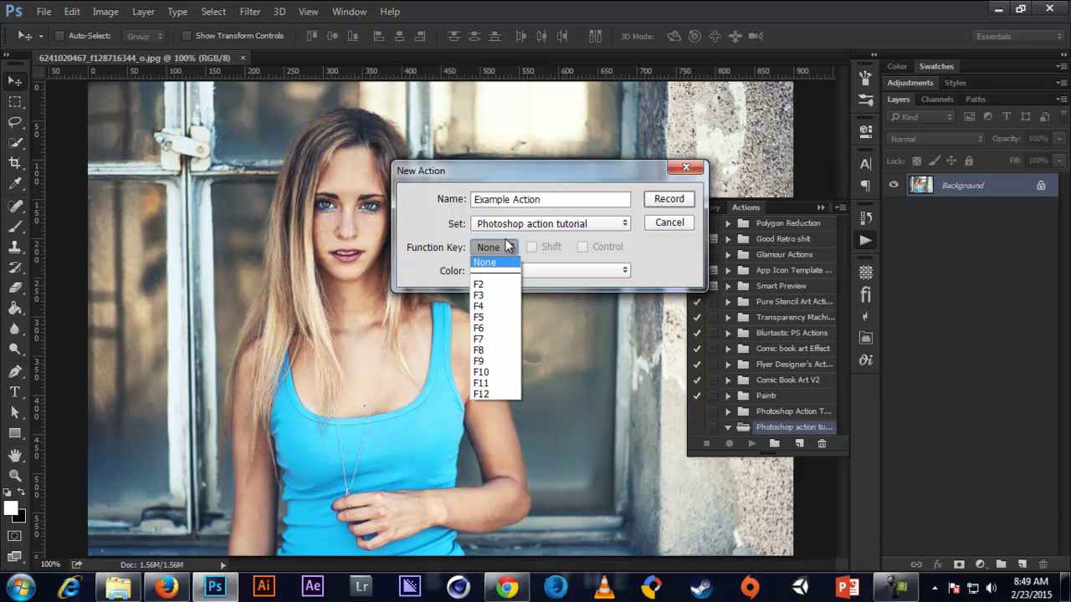
{"action": "left_click", "coordinate": [508, 244]}
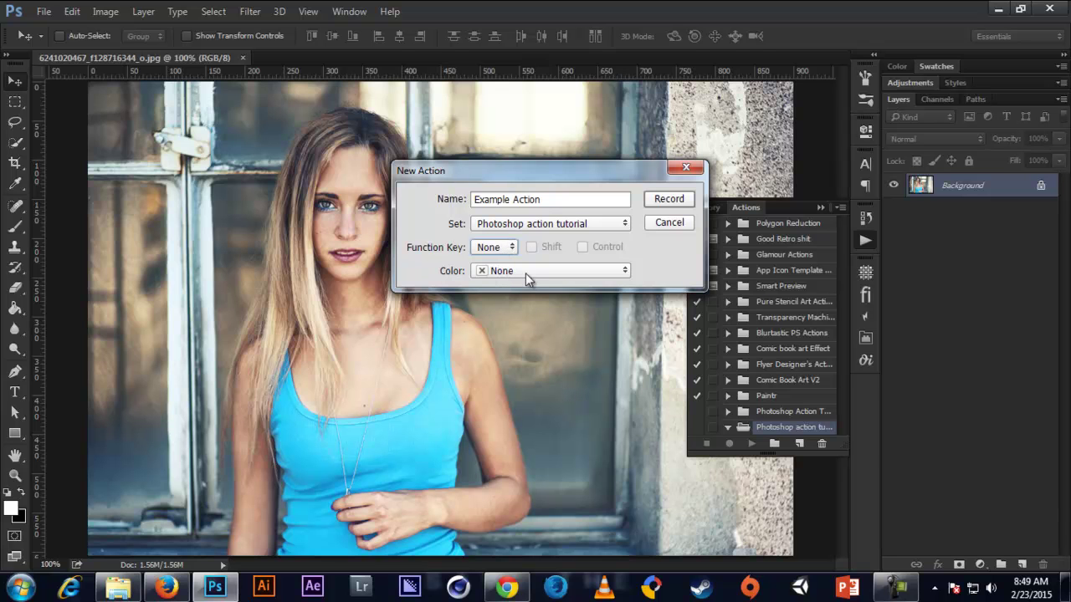
{"action": "left_click", "coordinate": [526, 272]}
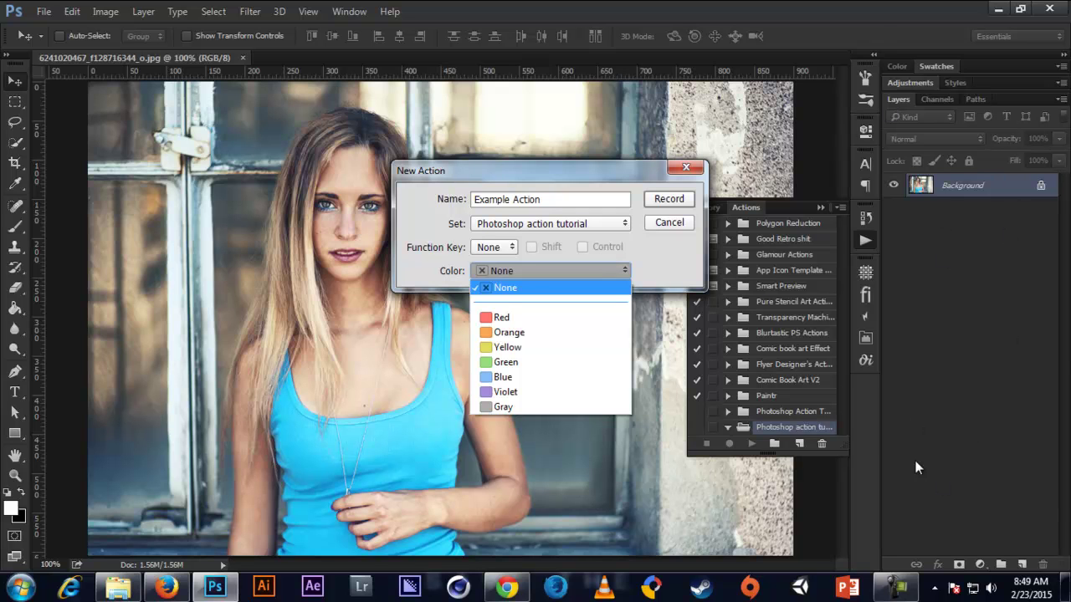
{"action": "left_click", "coordinate": [660, 271]}
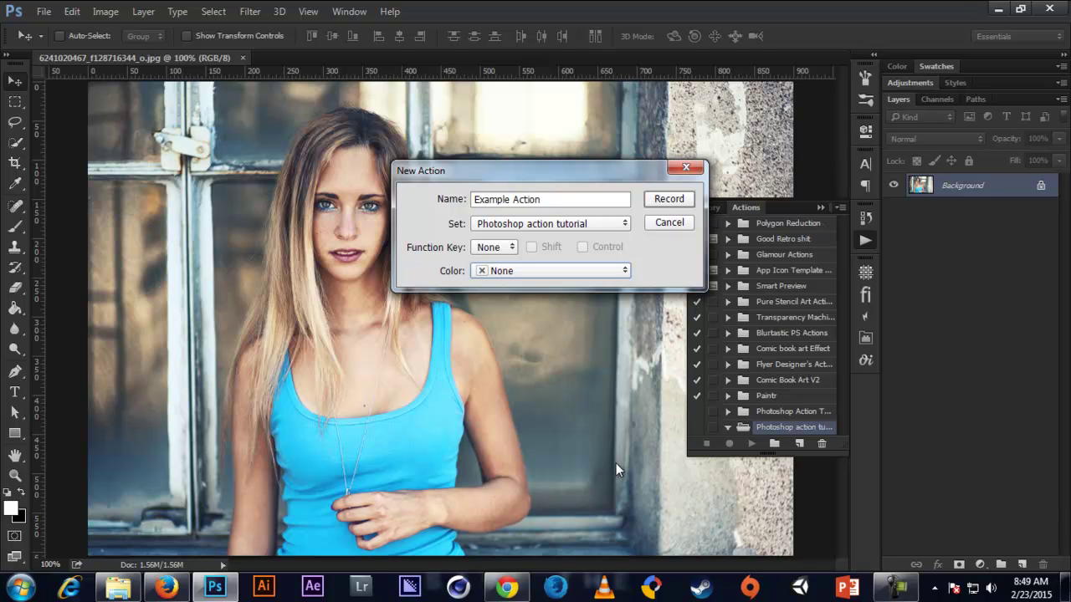
- Create Example Action and begin recording it
{"action": "left_click", "coordinate": [668, 199]}
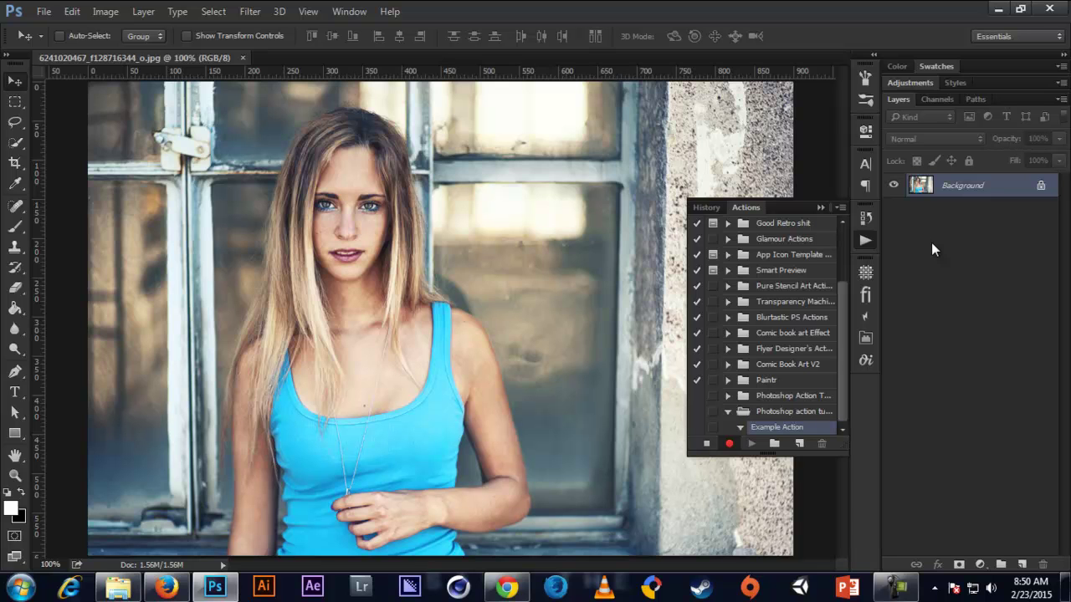
- Duplicate the photo to Layer 1 and place it in a group renamed 'Effect'
{"action": "key", "text": "ctrl+j"}
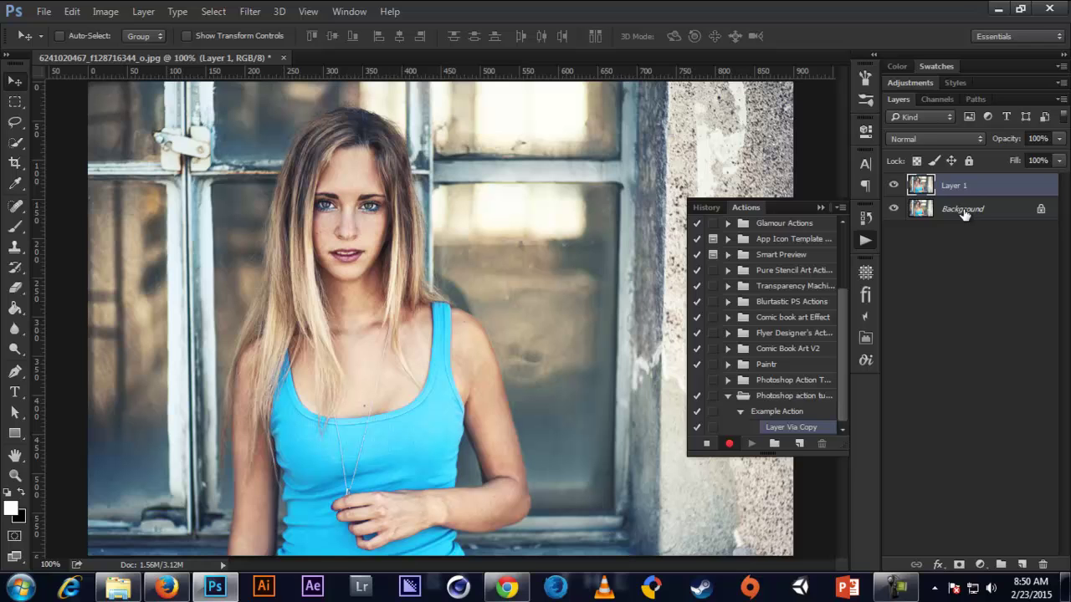
{"action": "key", "text": "ctrl+g"}
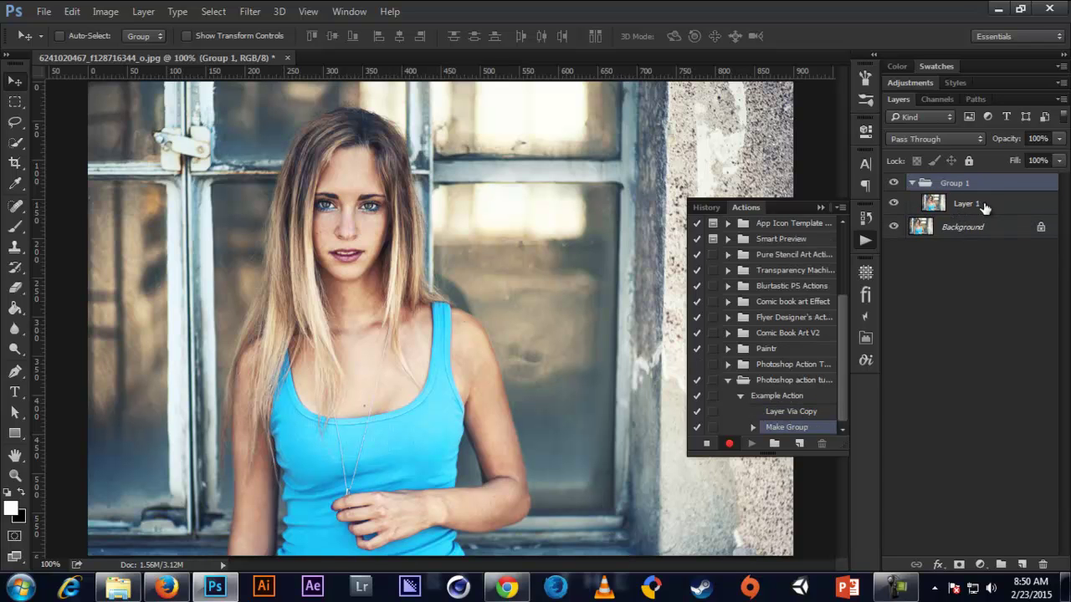
{"action": "left_click", "coordinate": [984, 207]}
{"action": "double_click", "coordinate": [962, 185]}
{"action": "type", "text": "E"}
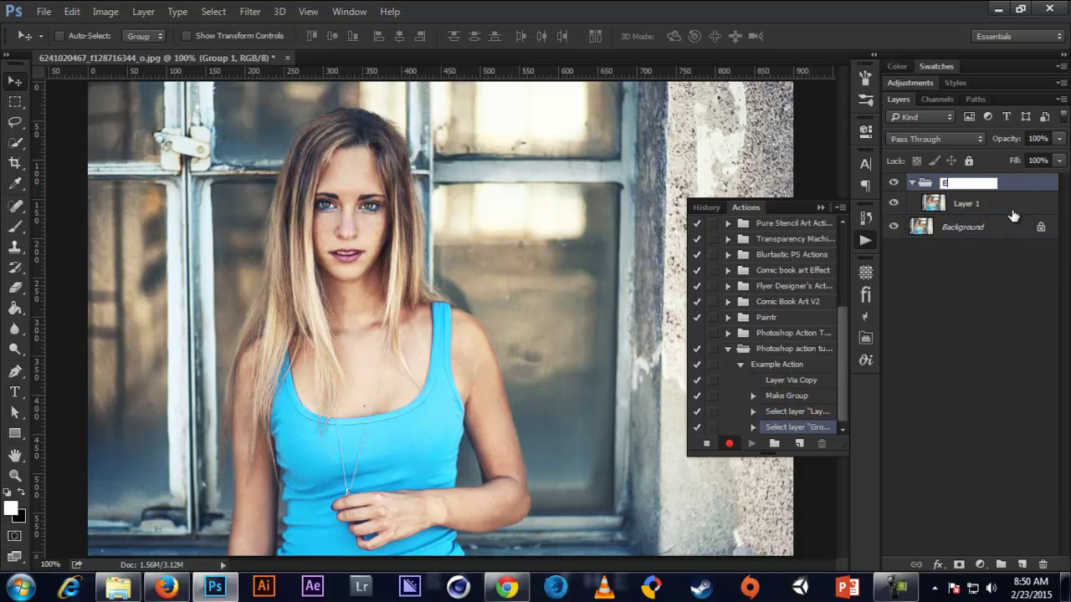
{"action": "type", "text": "ffect"}
{"action": "key", "text": "Return"}
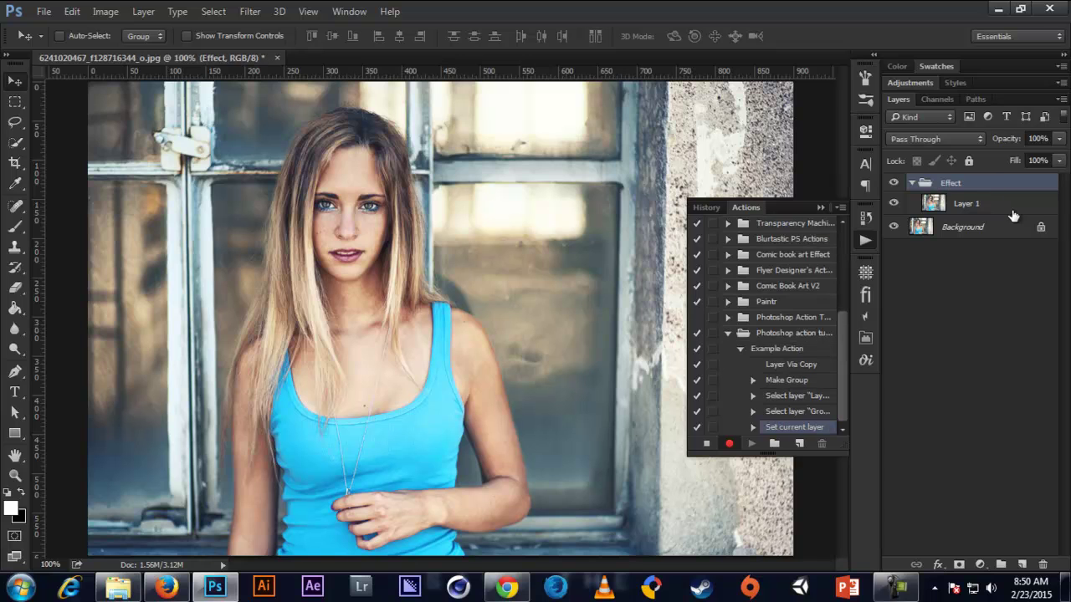
{"action": "left_click", "coordinate": [980, 204]}
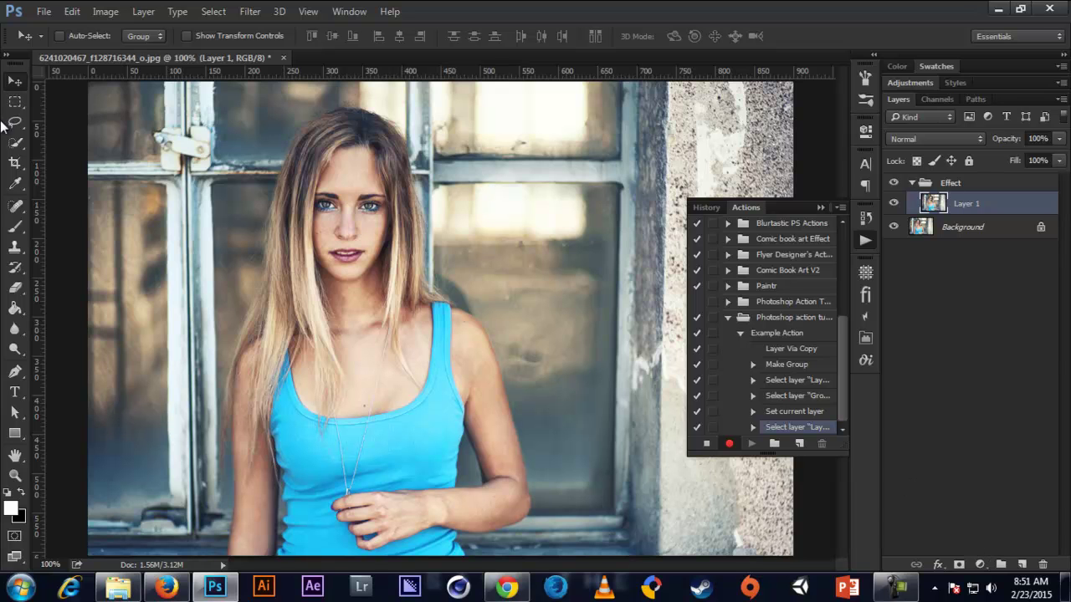
- In Curves, lower the blue highlights to 205 and lift the blue shadows to yellow the photo
{"action": "left_click", "coordinate": [105, 12]}
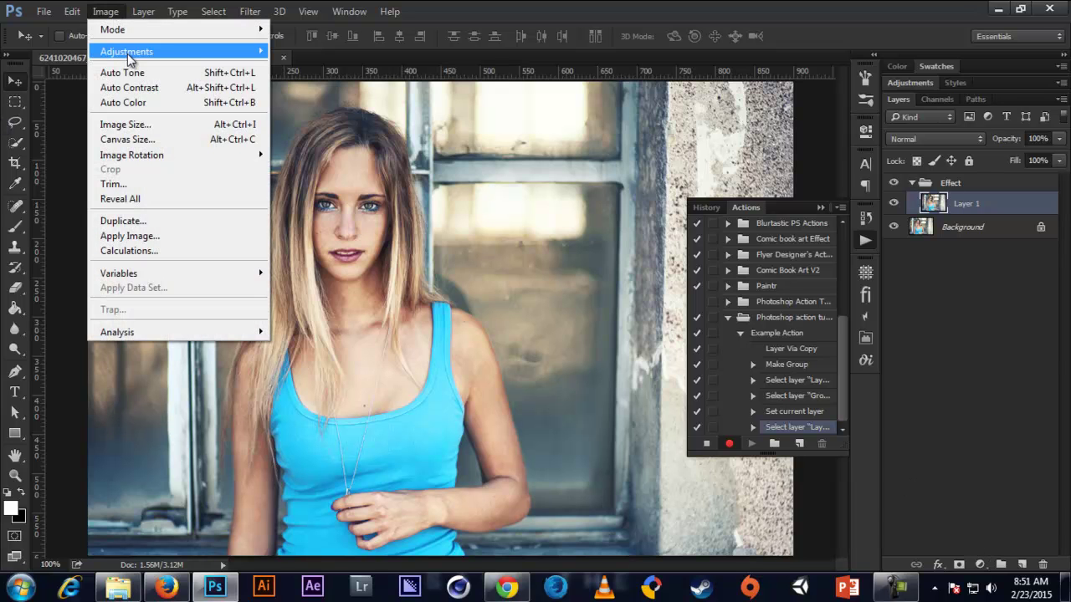
{"action": "mouse_move", "coordinate": [108, 55]}
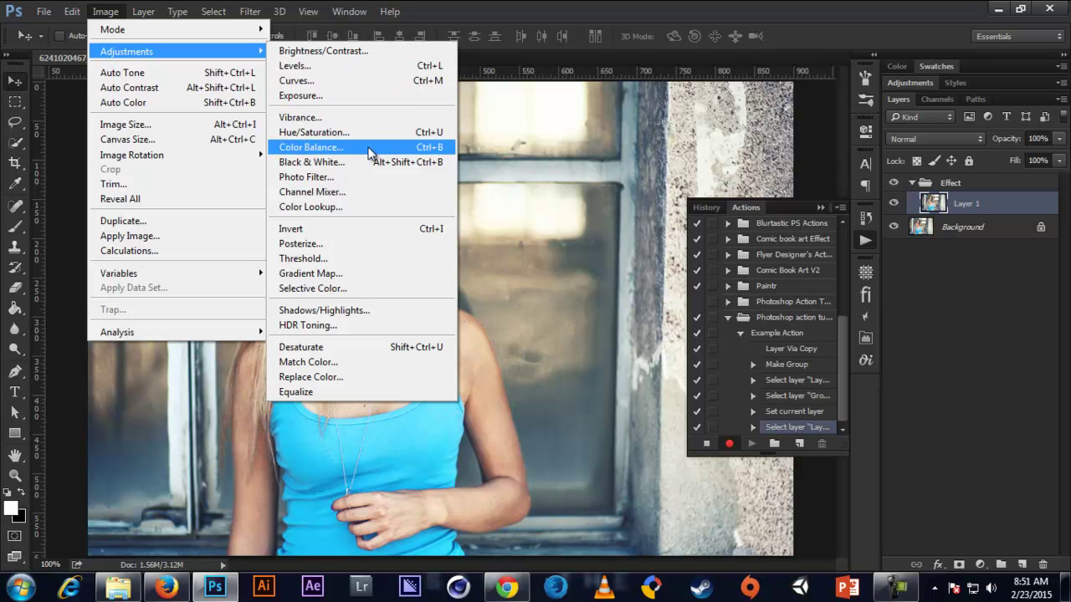
{"action": "left_click", "coordinate": [364, 80]}
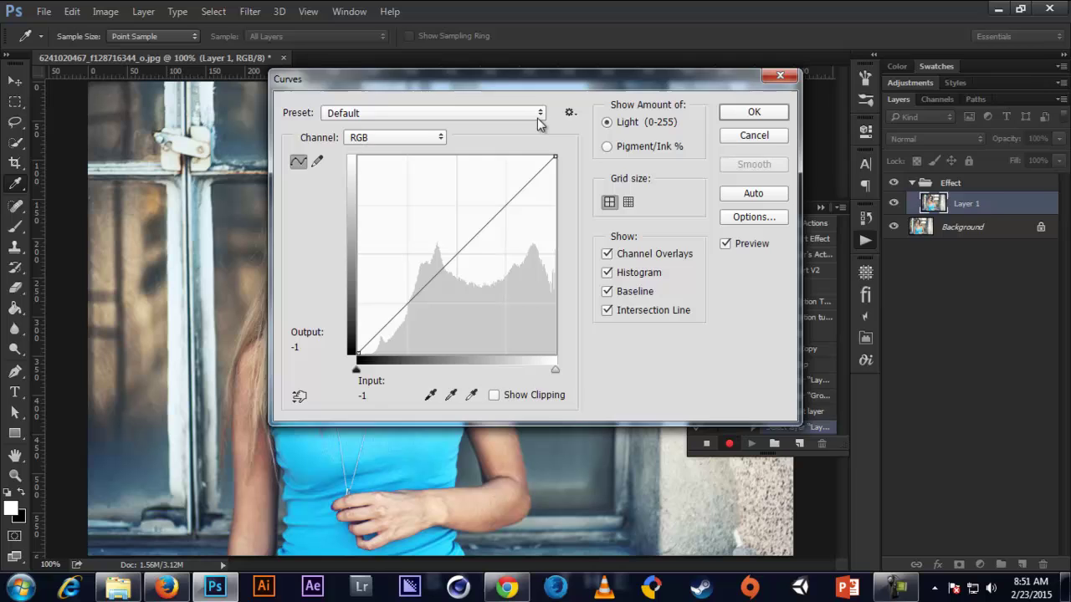
{"action": "left_click_drag", "start_coordinate": [572, 113], "coordinate": [819, 71]}
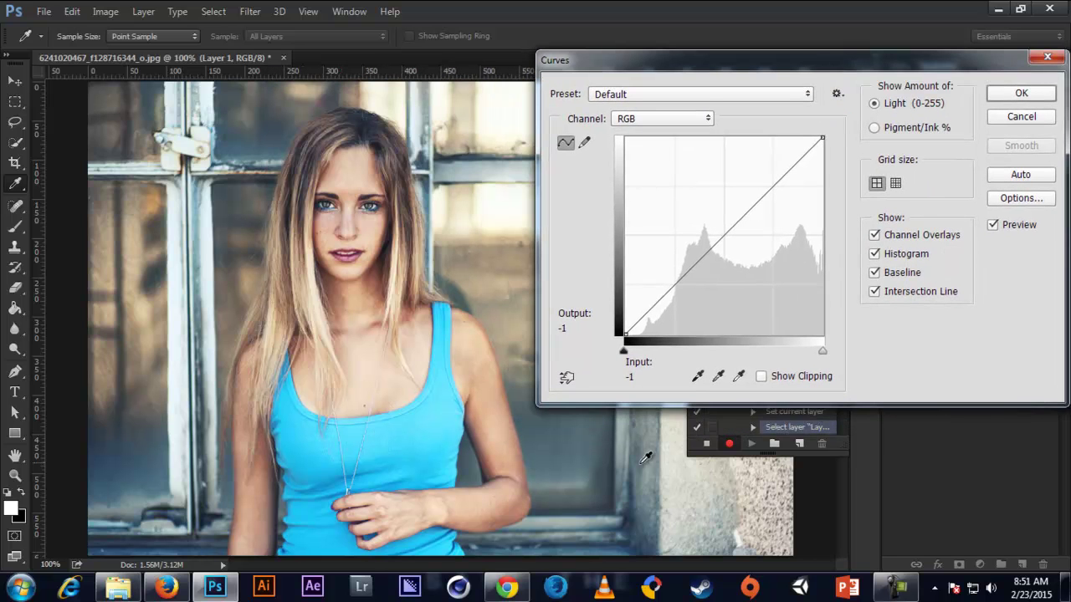
{"action": "left_click", "coordinate": [694, 119]}
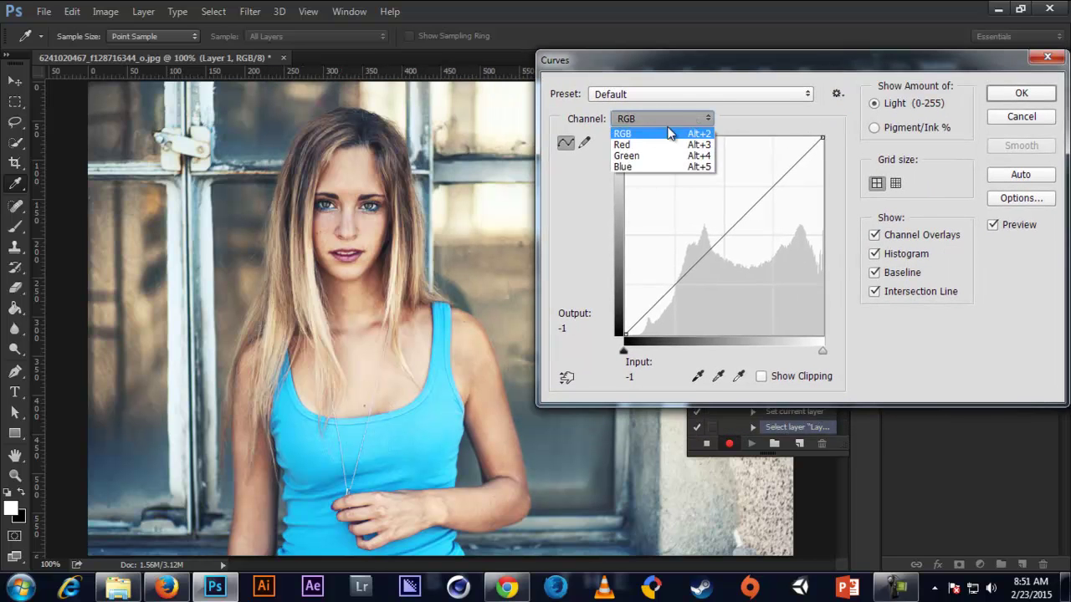
{"action": "left_click", "coordinate": [636, 165]}
{"action": "left_click_drag", "start_coordinate": [822, 139], "coordinate": [848, 182]}
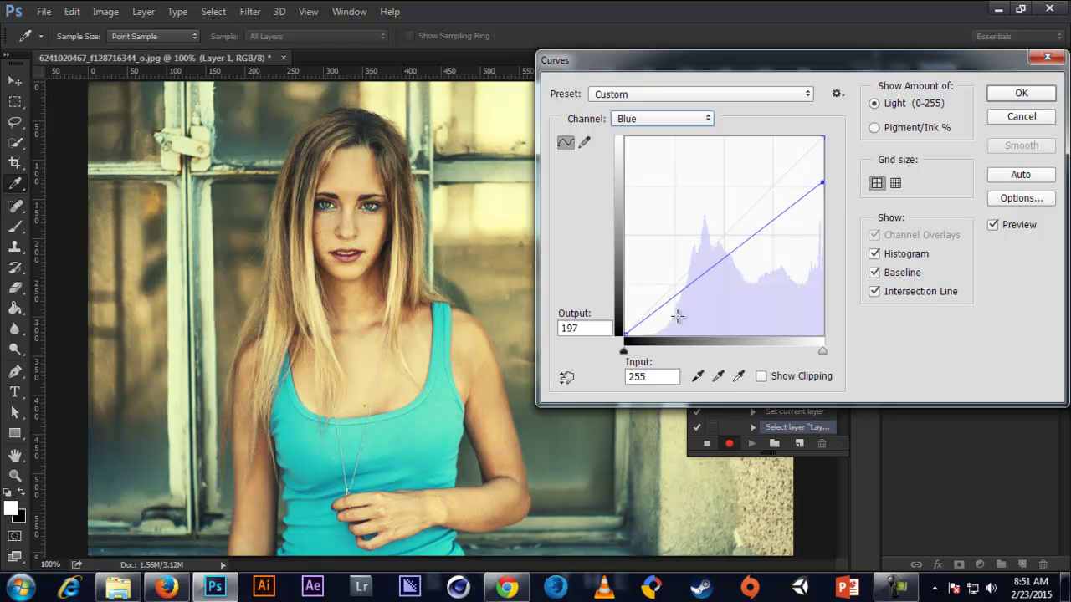
{"action": "left_click", "coordinate": [625, 334]}
{"action": "left_click_drag", "start_coordinate": [625, 334], "coordinate": [604, 309]}
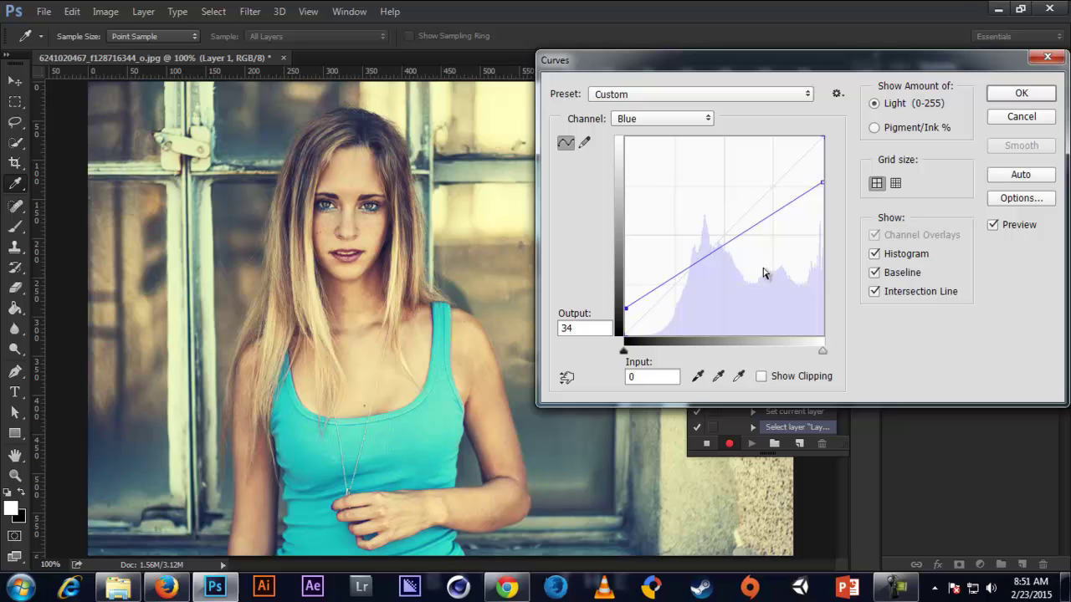
{"action": "left_click", "coordinate": [729, 241]}
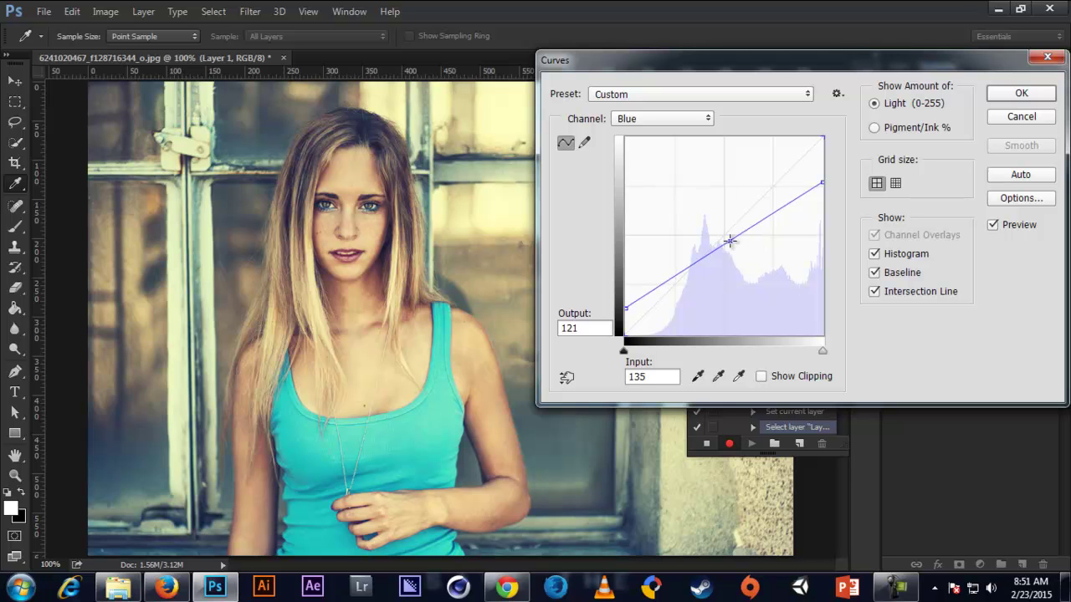
{"action": "mouse_move", "coordinate": [729, 241]}
{"action": "left_mouse_down"}
{"action": "mouse_move", "coordinate": [749, 264]}
{"action": "mouse_move", "coordinate": [742, 248]}
{"action": "left_mouse_up"}
- Add an S-curve to the RGB channel for contrast and apply the Curves adjustment
{"action": "left_click", "coordinate": [668, 119]}
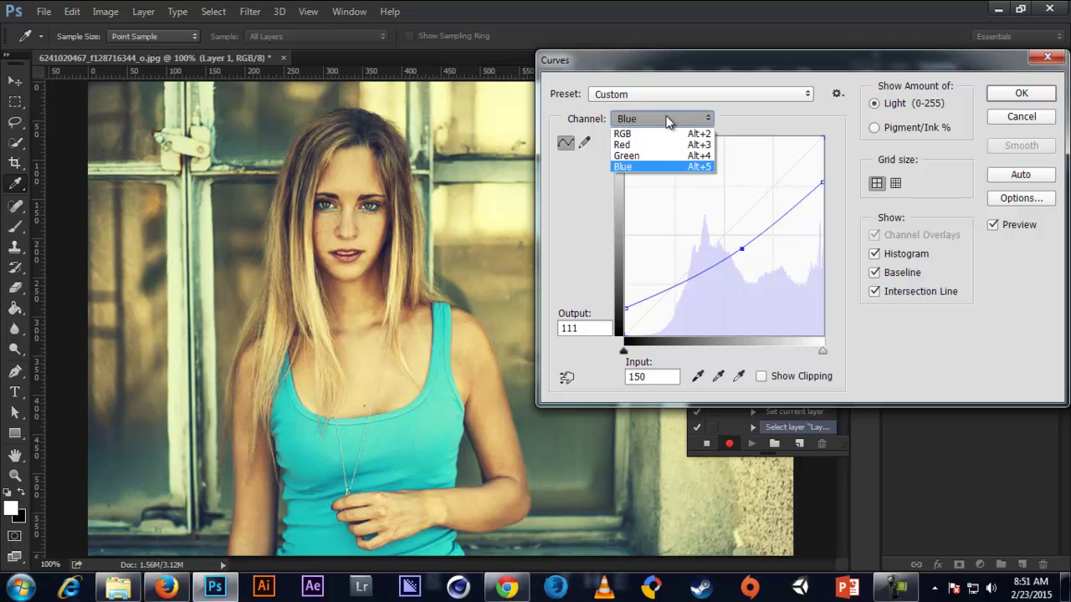
{"action": "left_click", "coordinate": [625, 134]}
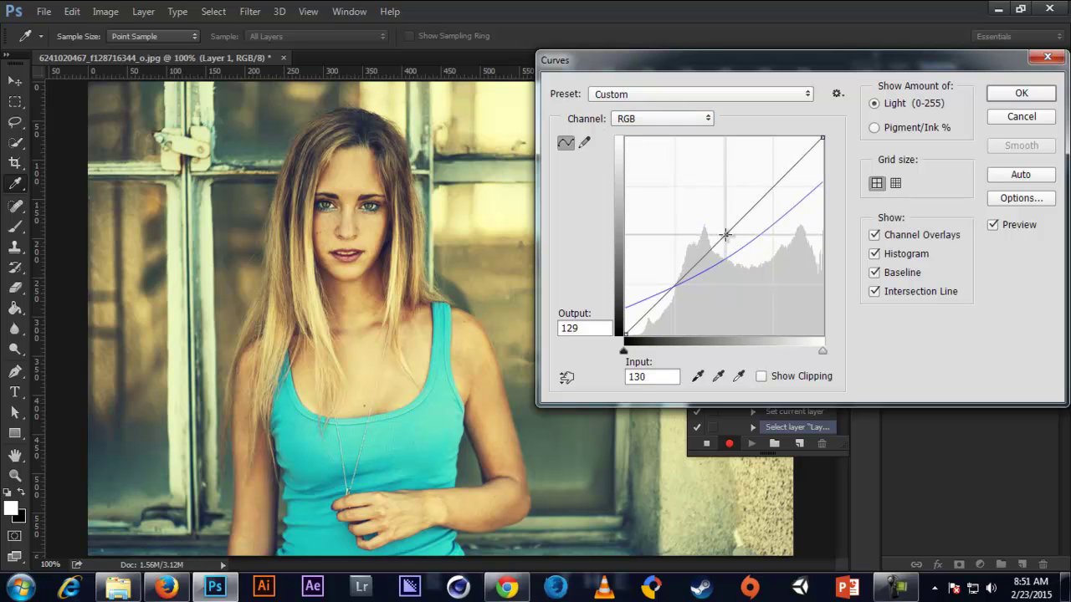
{"action": "left_click_drag", "start_coordinate": [725, 235], "coordinate": [728, 245]}
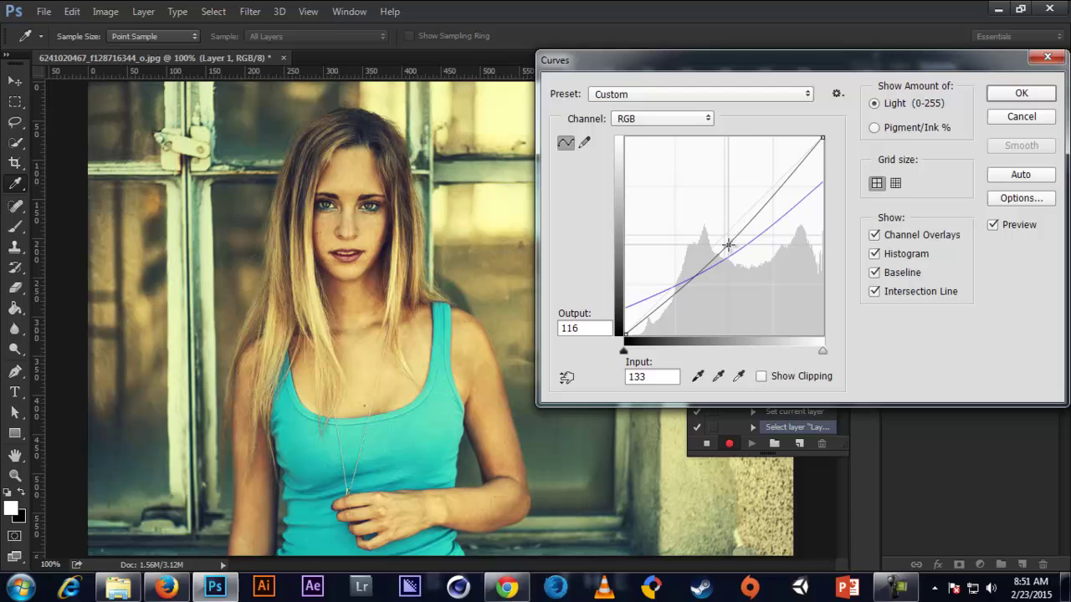
{"action": "left_click_drag", "start_coordinate": [757, 209], "coordinate": [763, 195]}
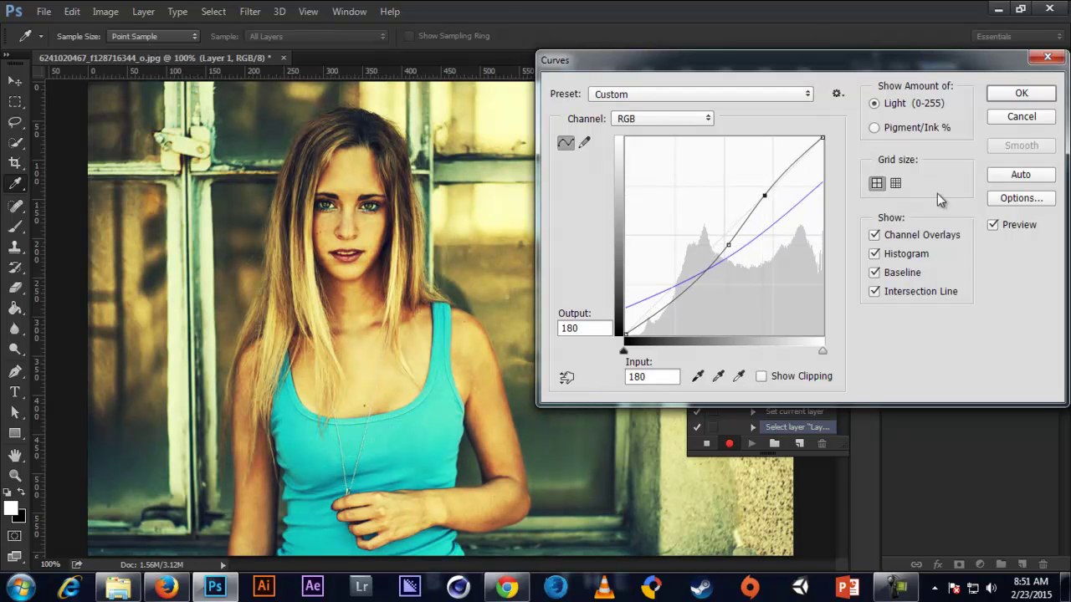
{"action": "left_click", "coordinate": [1018, 97]}
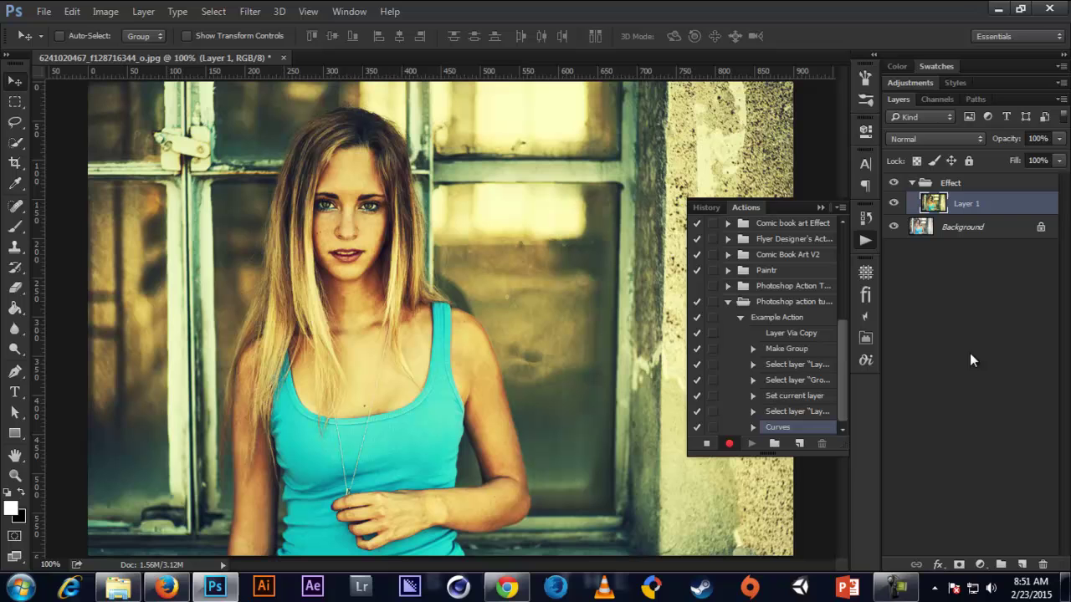
- Apply Exposure +0.26, Offset +0.0117 and Gamma Correction 1.23 to Layer 1
{"action": "left_click", "coordinate": [97, 16]}
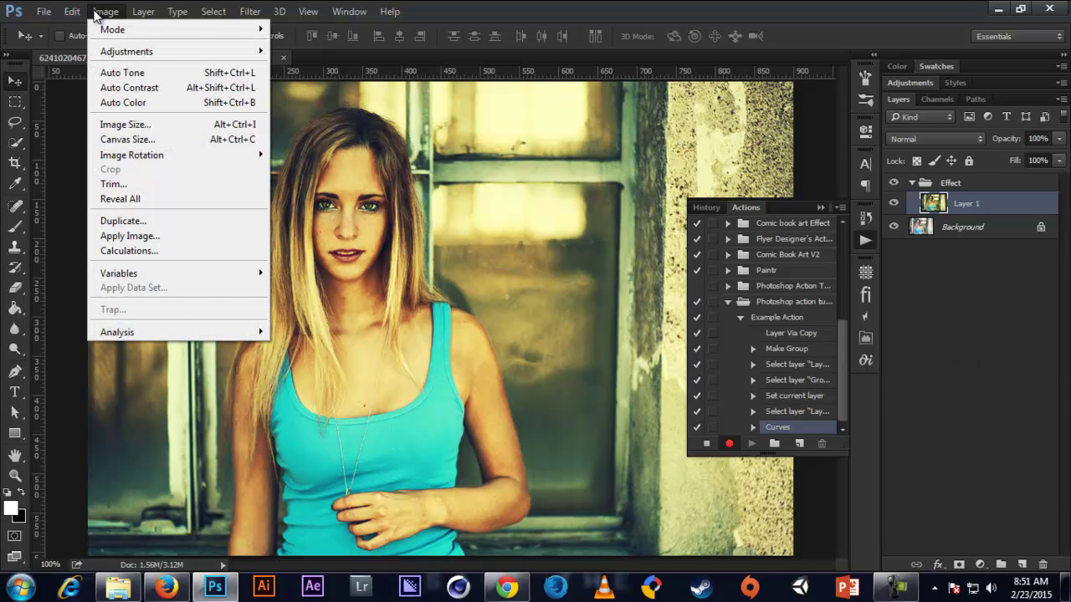
{"action": "mouse_move", "coordinate": [228, 52]}
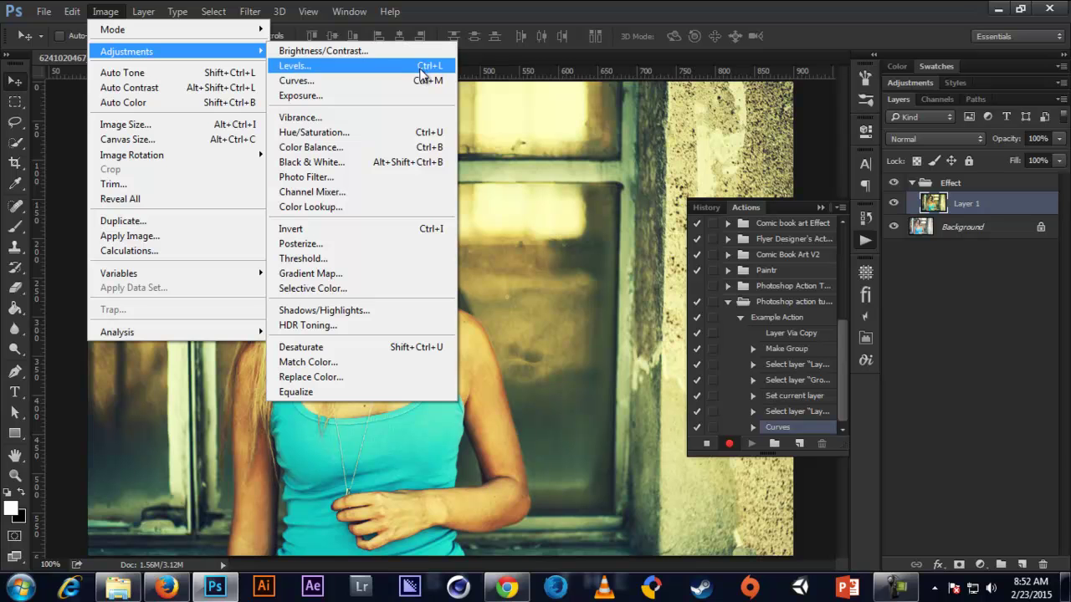
{"action": "left_click", "coordinate": [422, 97]}
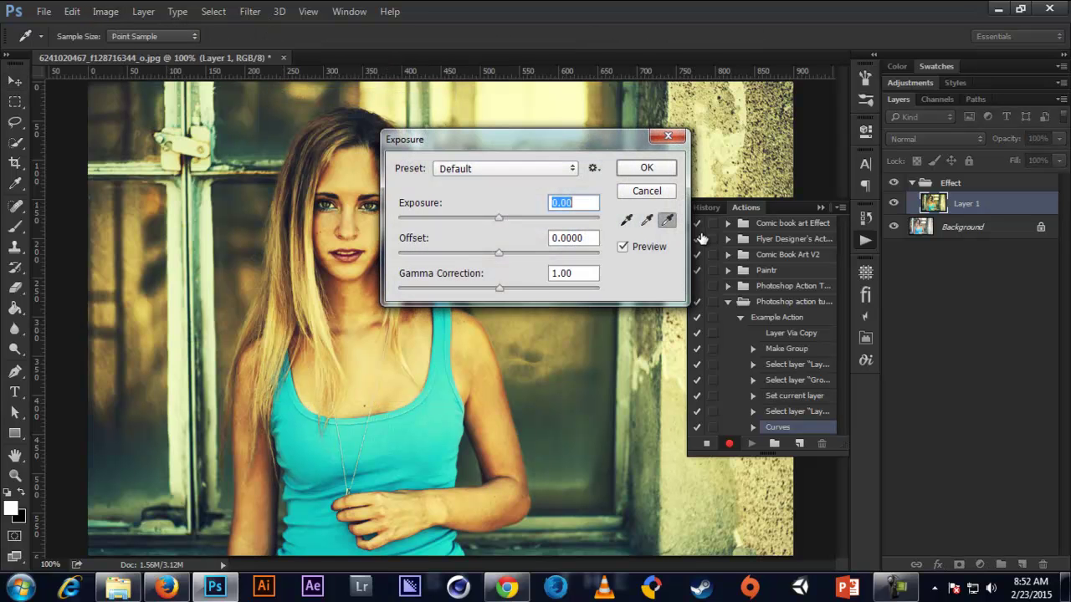
{"action": "left_click_drag", "start_coordinate": [500, 218], "coordinate": [503, 217]}
{"action": "left_click_drag", "start_coordinate": [498, 287], "coordinate": [484, 289]}
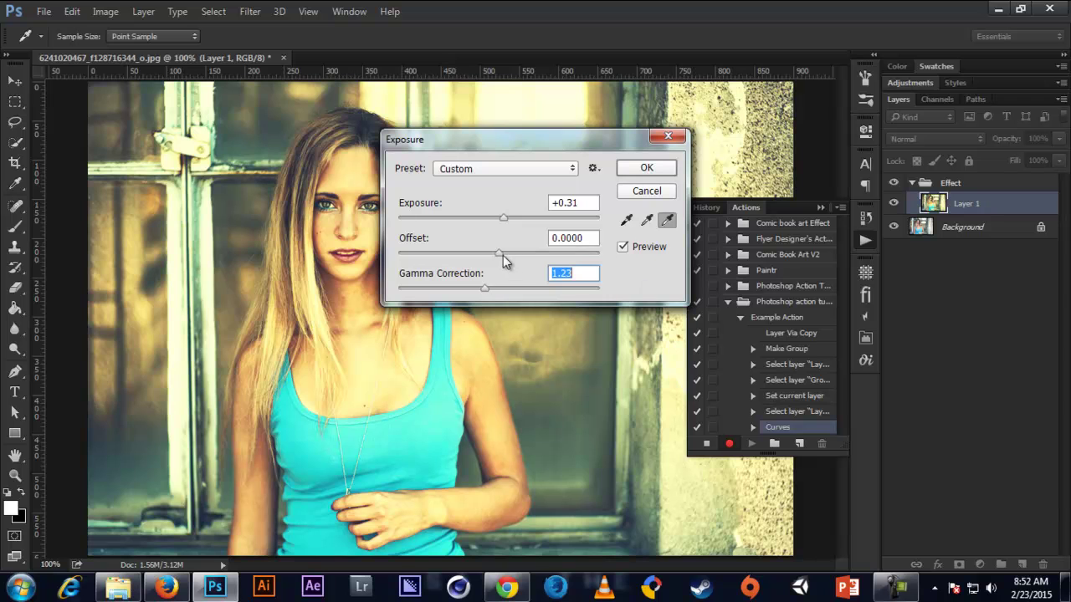
{"action": "left_click_drag", "start_coordinate": [503, 256], "coordinate": [501, 256]}
{"action": "left_click_drag", "start_coordinate": [504, 219], "coordinate": [502, 218]}
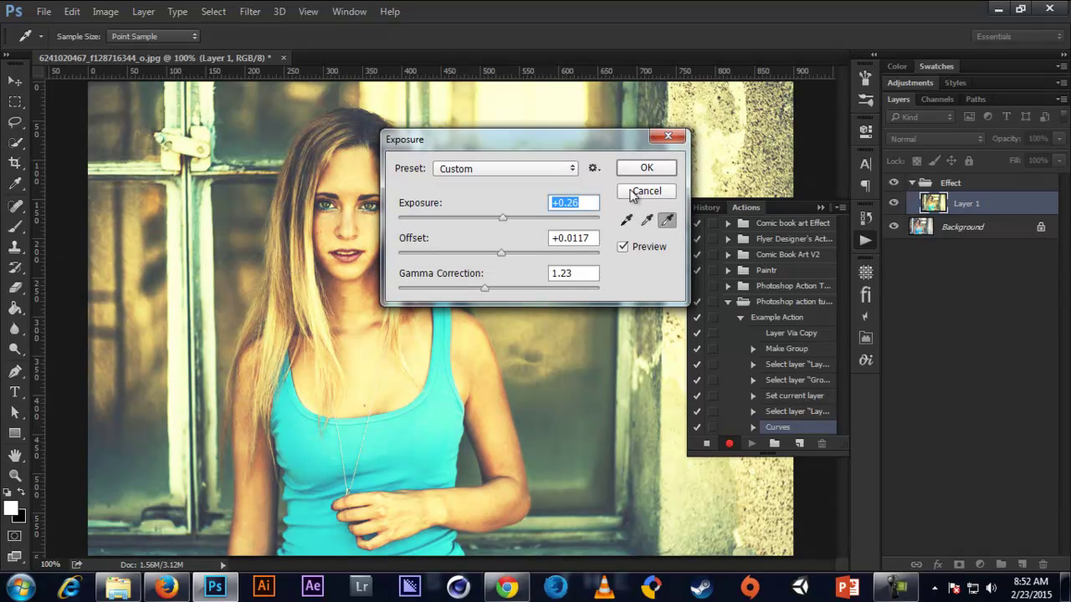
{"action": "left_click", "coordinate": [646, 168]}
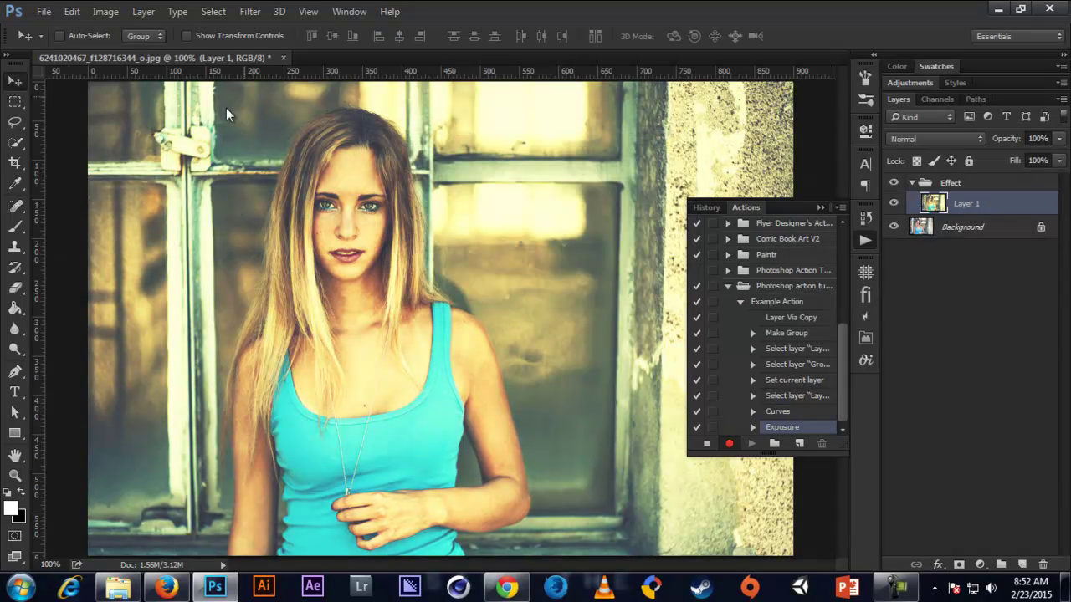
- Apply a Brightness/Contrast adjustment with Contrast 13 to Layer 1
{"action": "left_click", "coordinate": [107, 13]}
{"action": "mouse_move", "coordinate": [162, 52]}
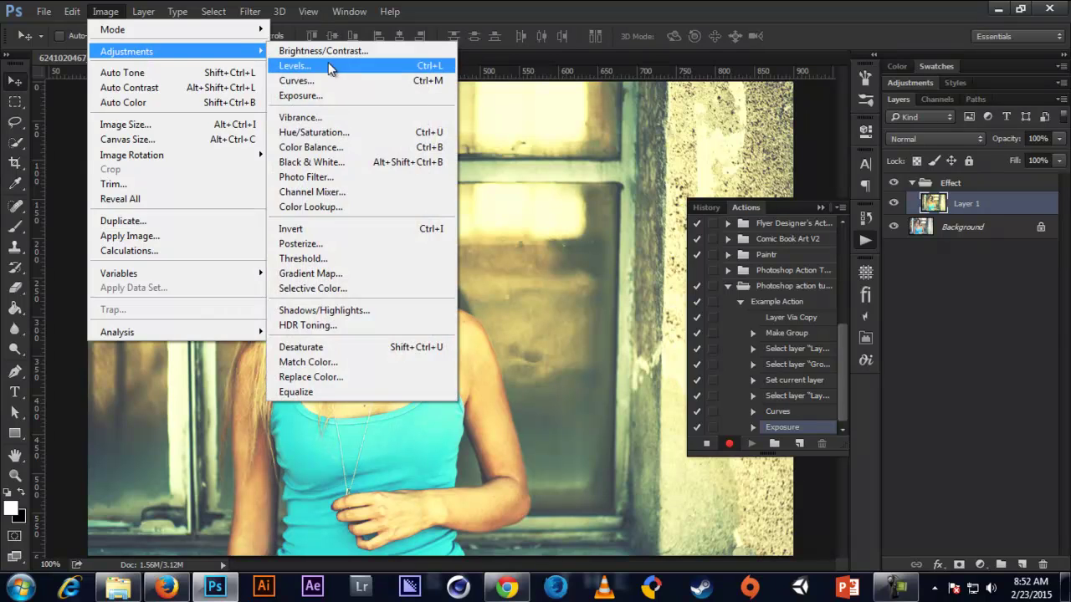
{"action": "left_click", "coordinate": [338, 55]}
{"action": "left_click_drag", "start_coordinate": [501, 237], "coordinate": [512, 237]}
{"action": "left_click", "coordinate": [623, 180]}
{"action": "key", "text": "v"}
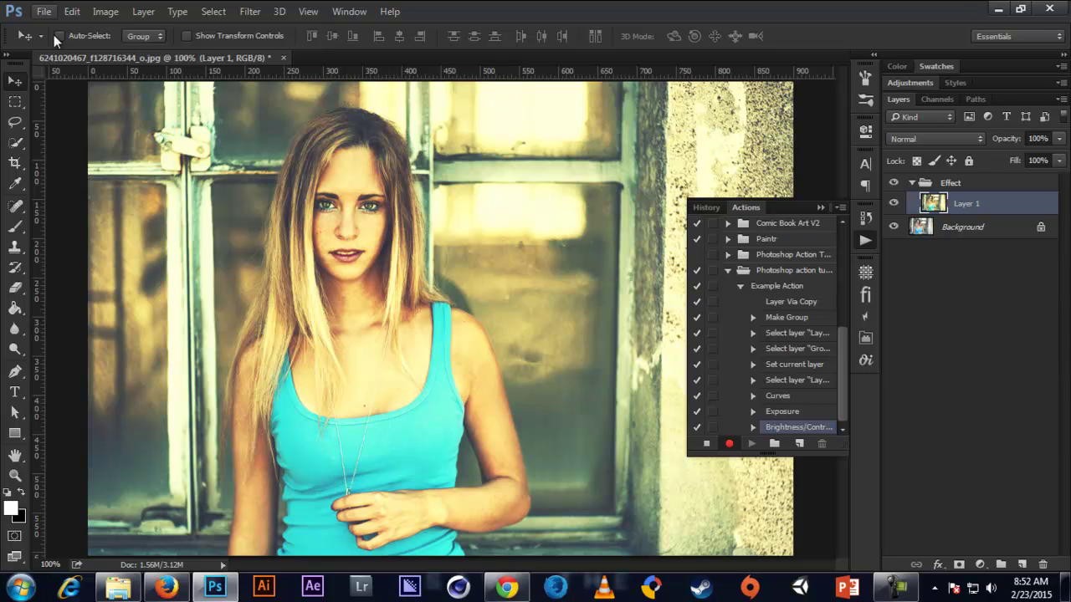
{"action": "left_click", "coordinate": [103, 11]}
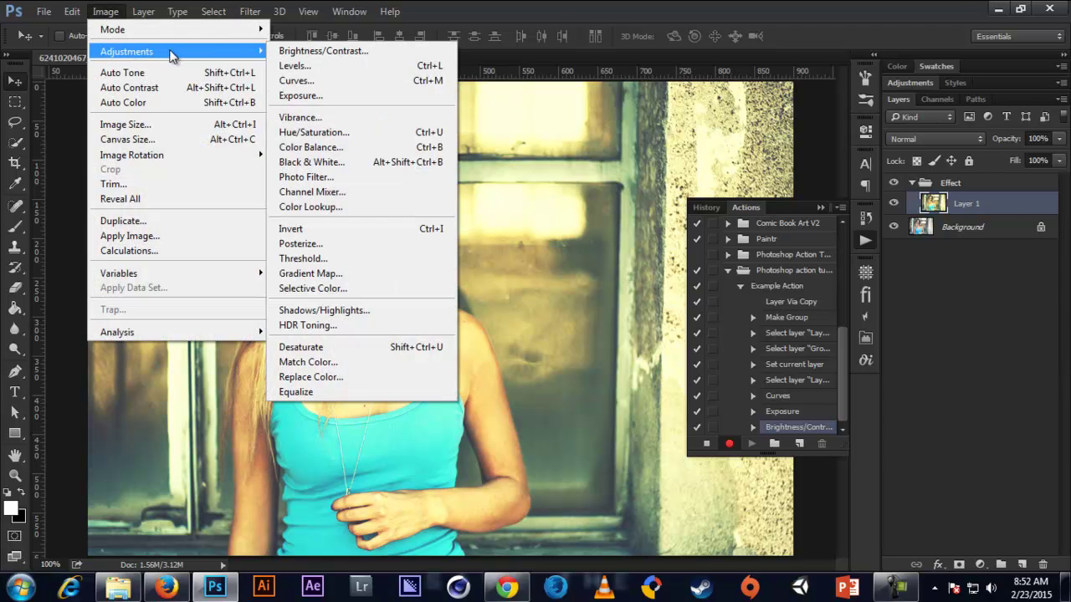
{"action": "left_click", "coordinate": [566, 7]}
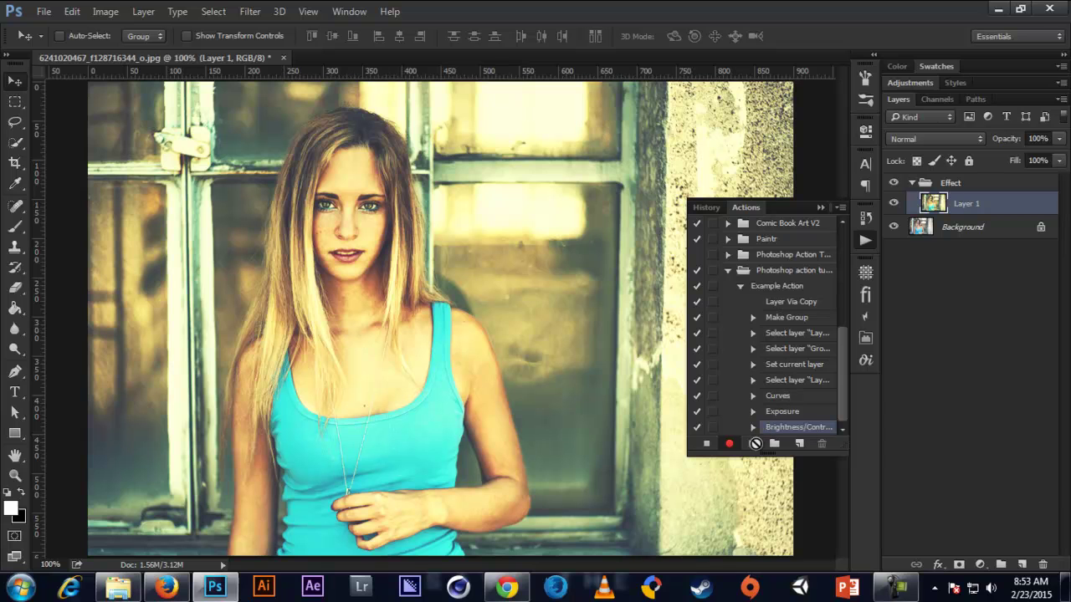
- Stop recording Example Action and delete its Effect group to restore the original photo
{"action": "left_click", "coordinate": [706, 443]}
{"action": "left_click", "coordinate": [740, 286]}
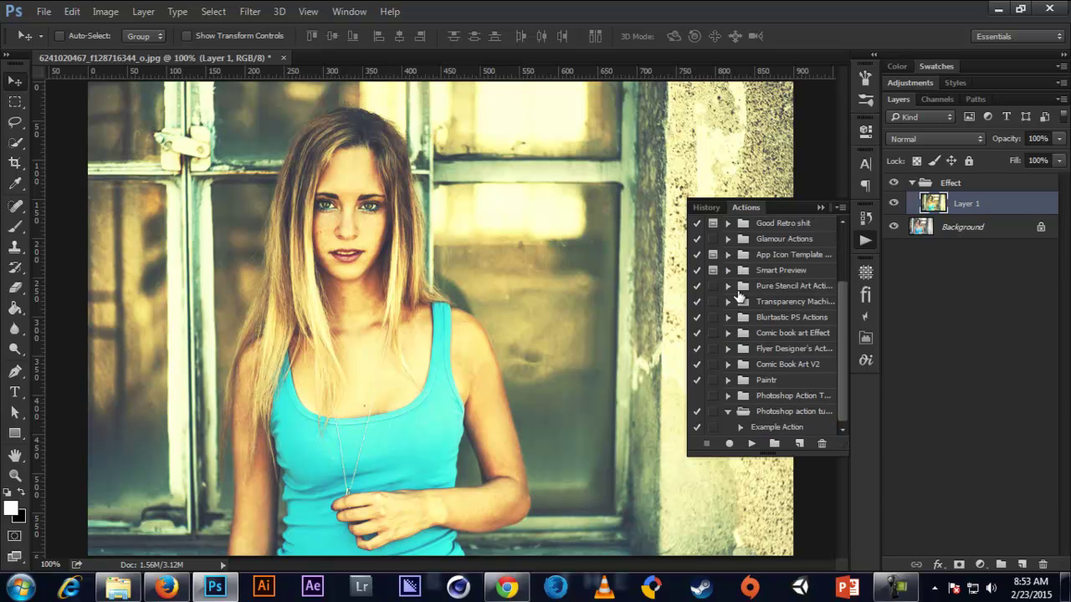
{"action": "left_click", "coordinate": [776, 427]}
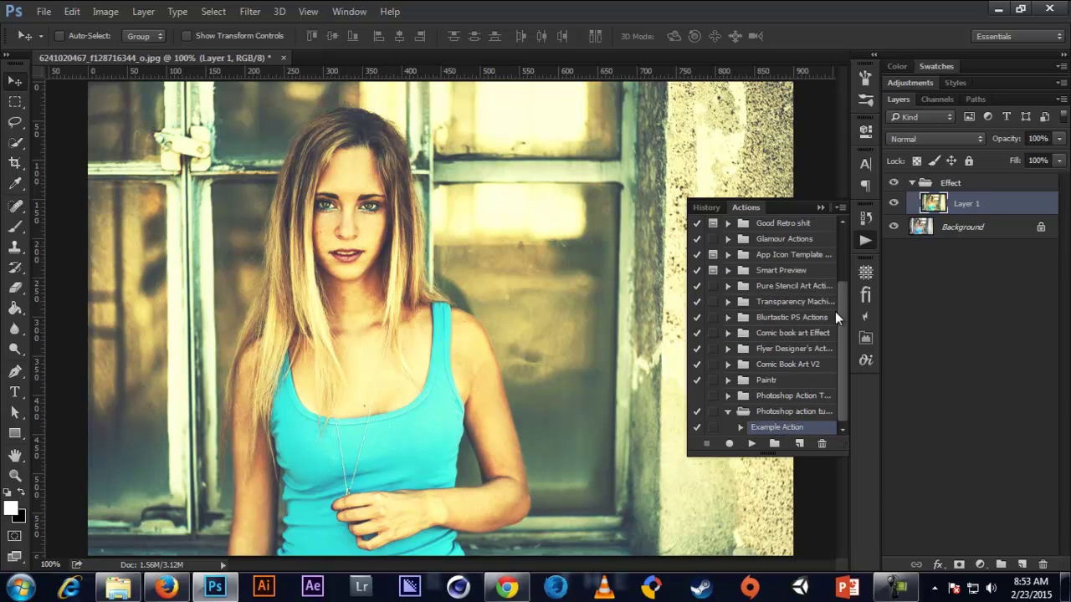
{"action": "left_click", "coordinate": [970, 189]}
{"action": "key", "text": "Delete"}
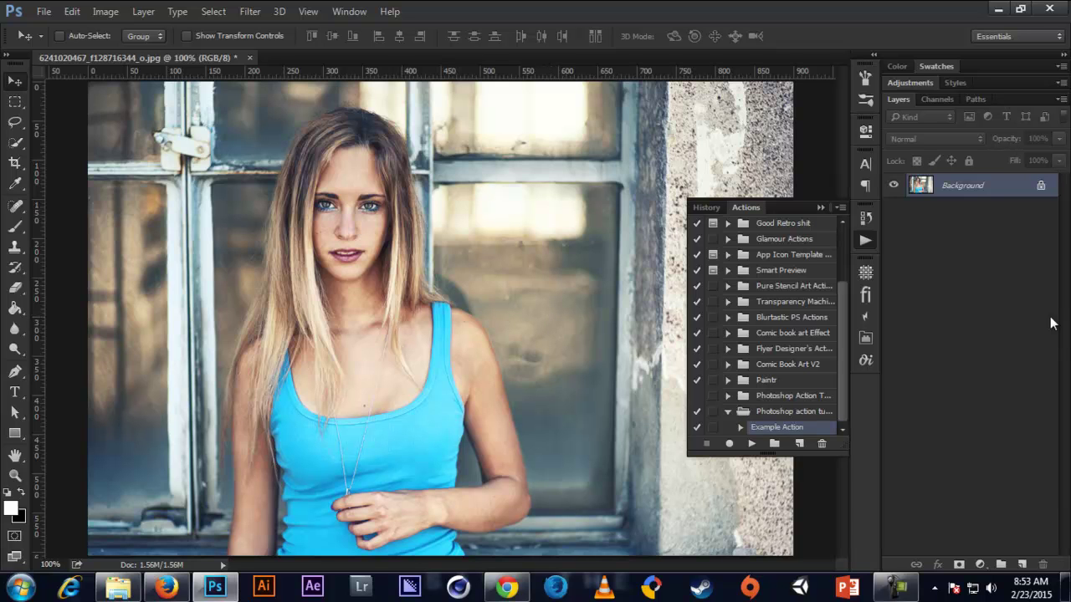
- Replay Example Action on the portrait, then delete the Effect group it creates
{"action": "left_click", "coordinate": [751, 444]}
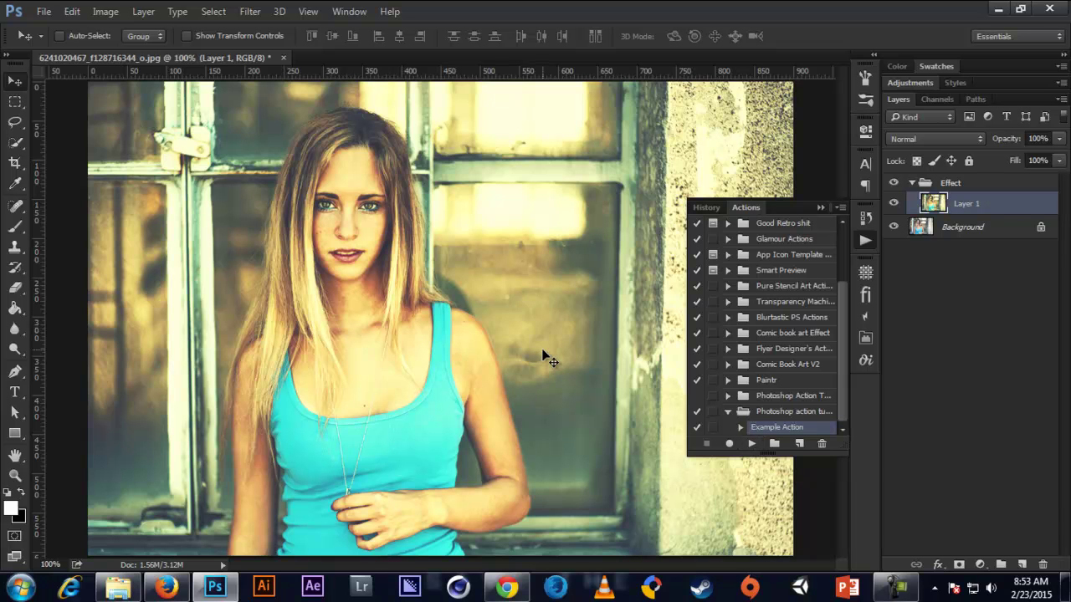
{"action": "left_click", "coordinate": [968, 183]}
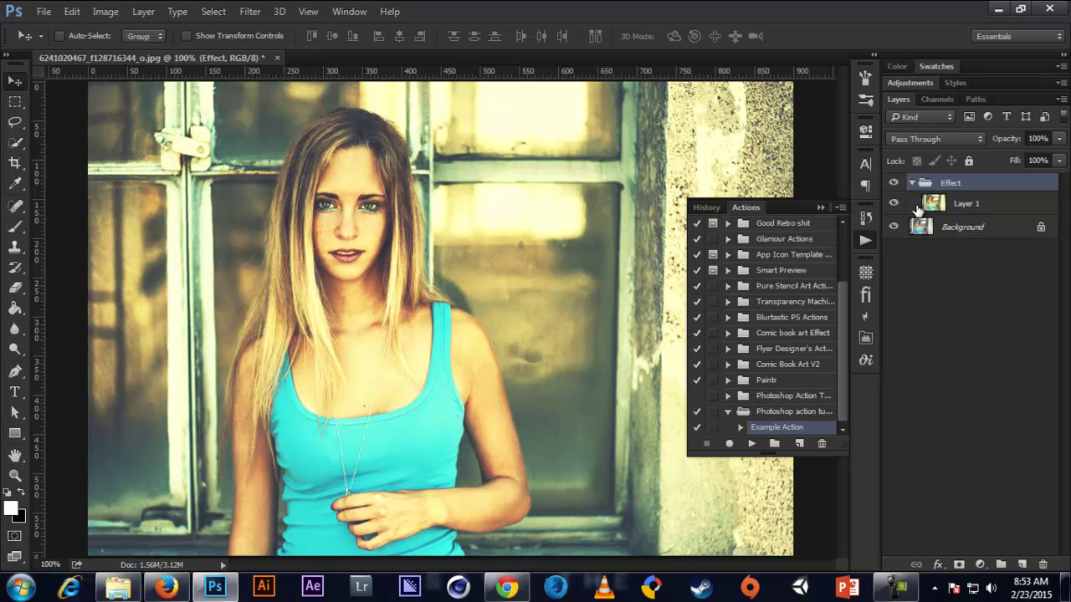
{"action": "key", "text": "Delete"}
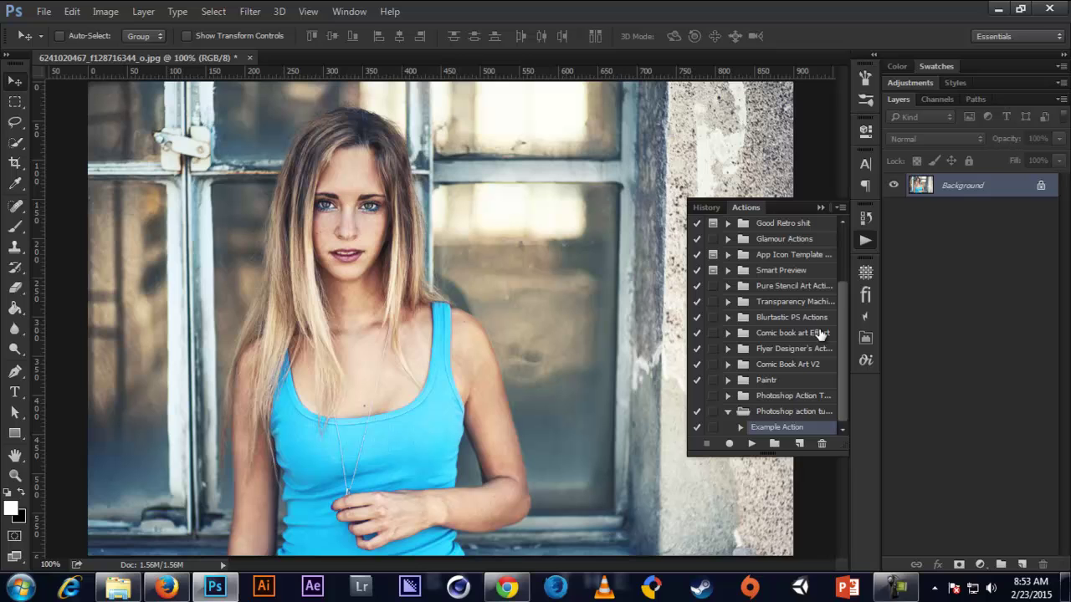
{"action": "left_click", "coordinate": [840, 209]}
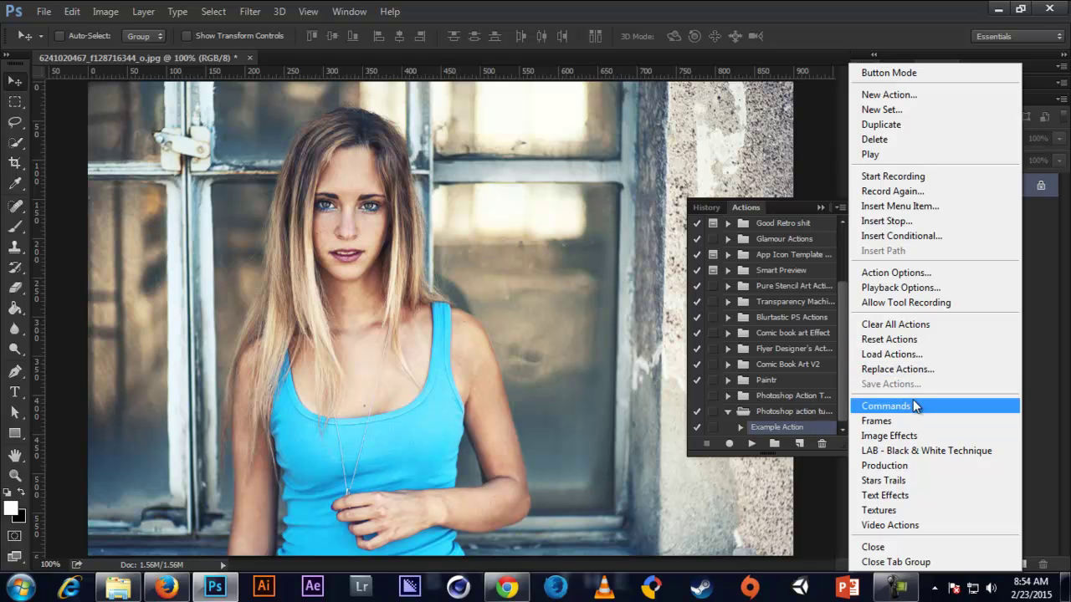
{"action": "left_click", "coordinate": [1051, 406]}
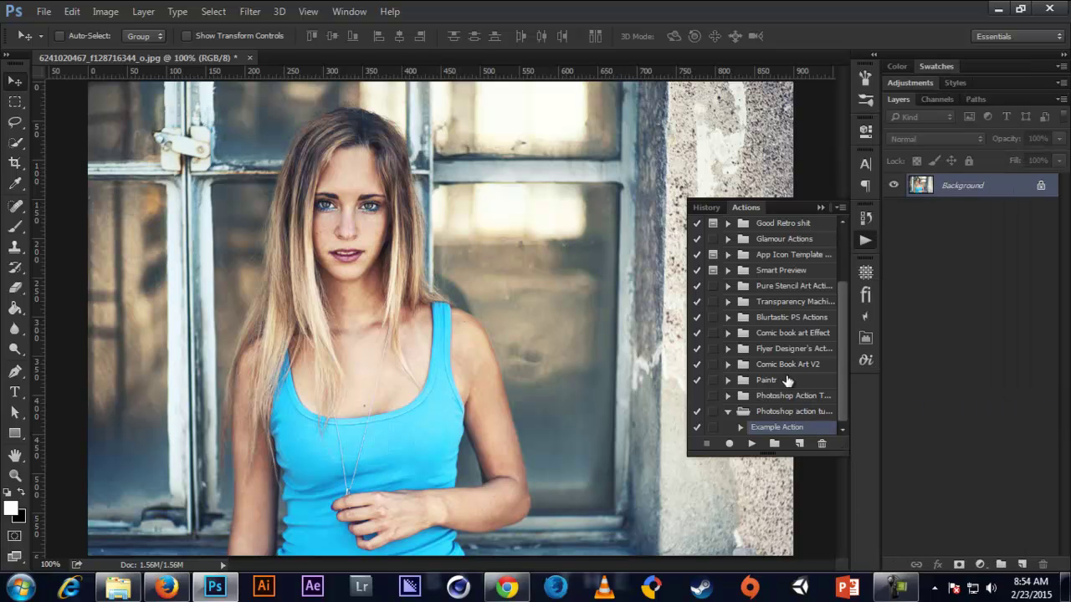
{"action": "left_click", "coordinate": [728, 411]}
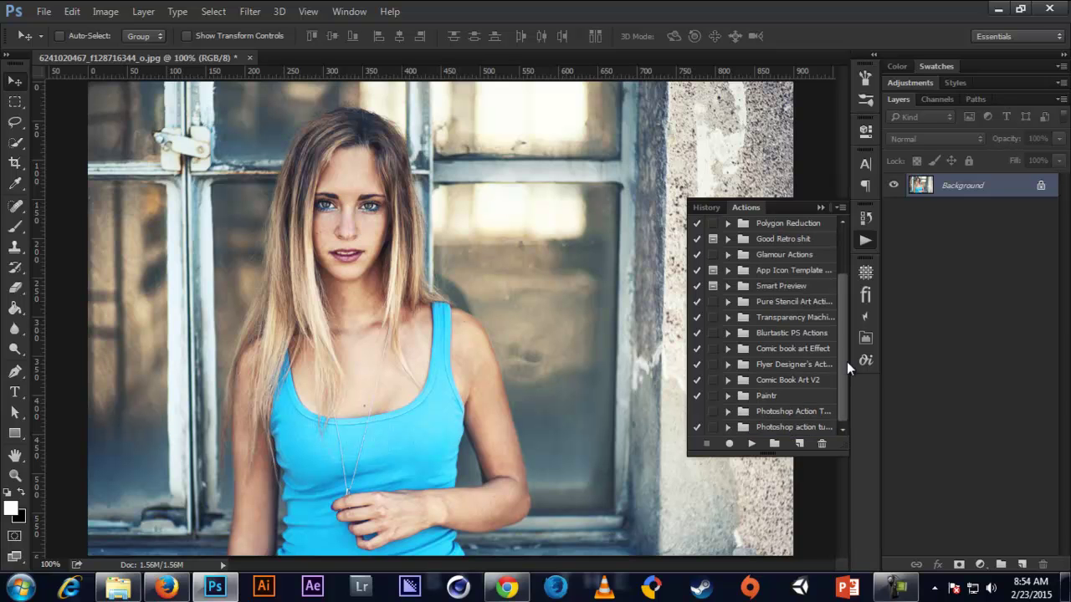
{"action": "left_click_drag", "start_coordinate": [846, 361], "coordinate": [852, 401]}
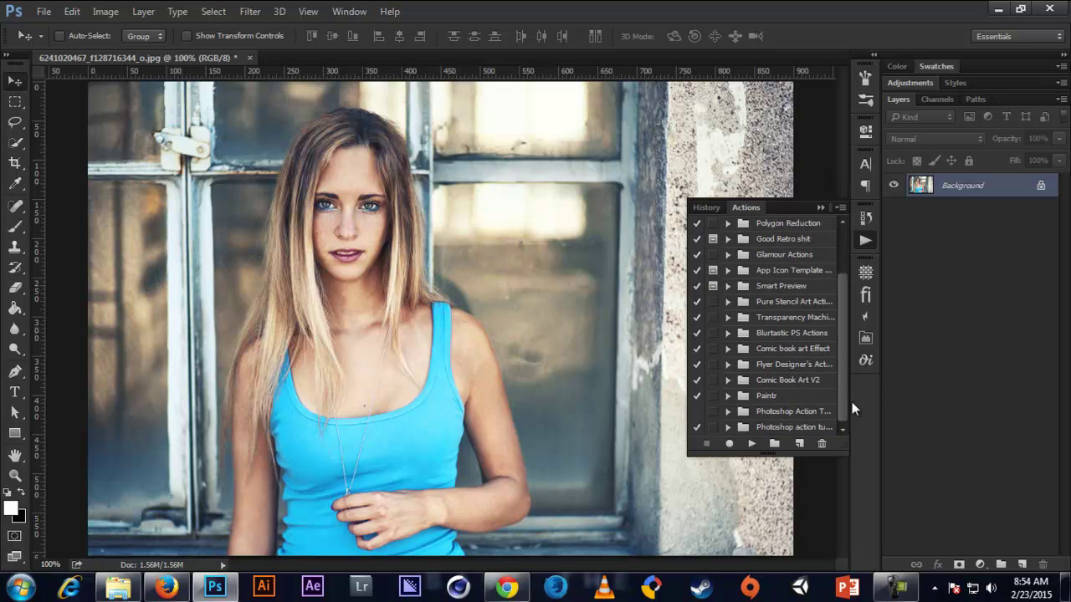
{"action": "left_click", "coordinate": [728, 428]}
{"action": "left_click", "coordinate": [842, 429]}
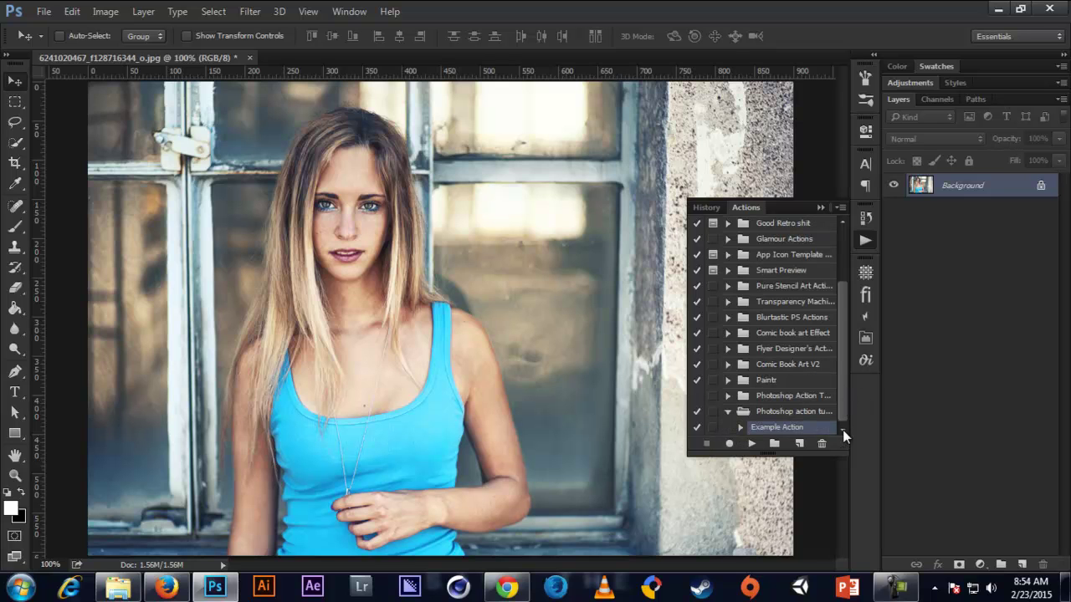
{"action": "left_click", "coordinate": [740, 429]}
{"action": "left_click_drag", "start_coordinate": [844, 351], "coordinate": [843, 409]}
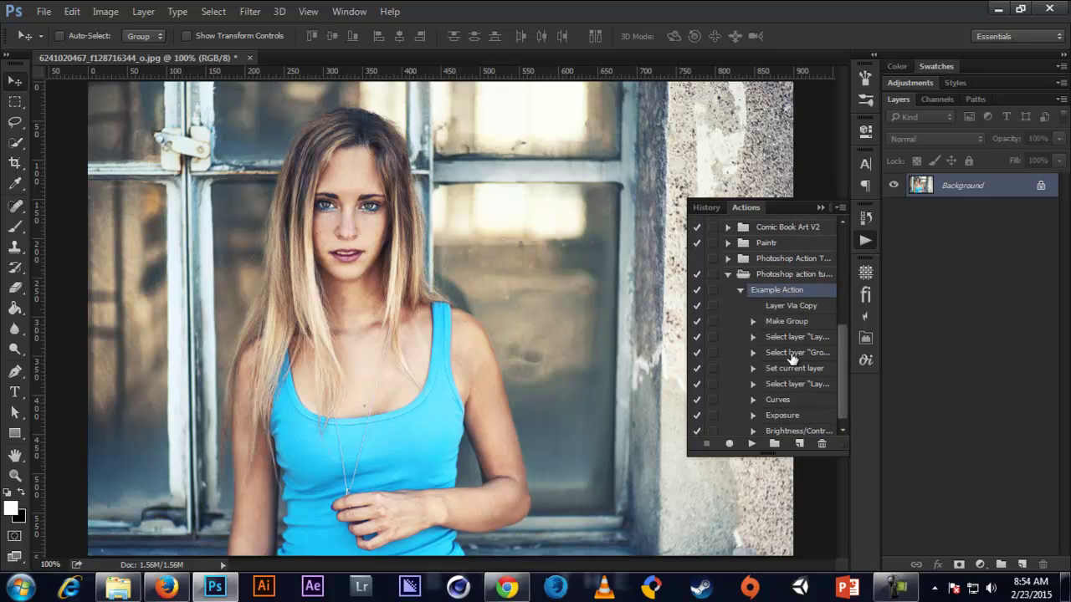
{"action": "left_click", "coordinate": [740, 289]}
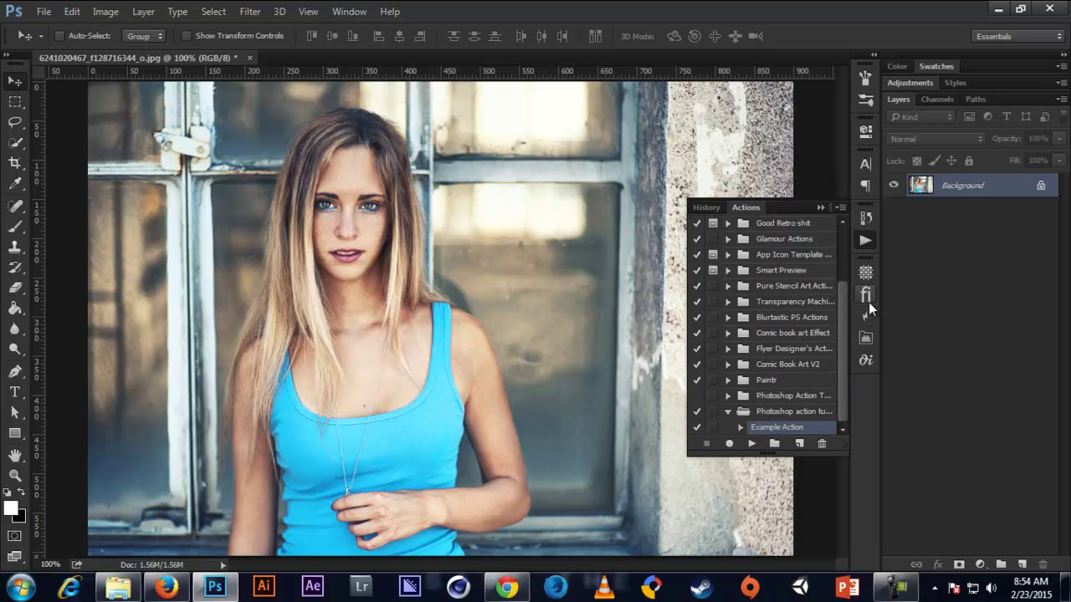
{"action": "left_click", "coordinate": [841, 207]}
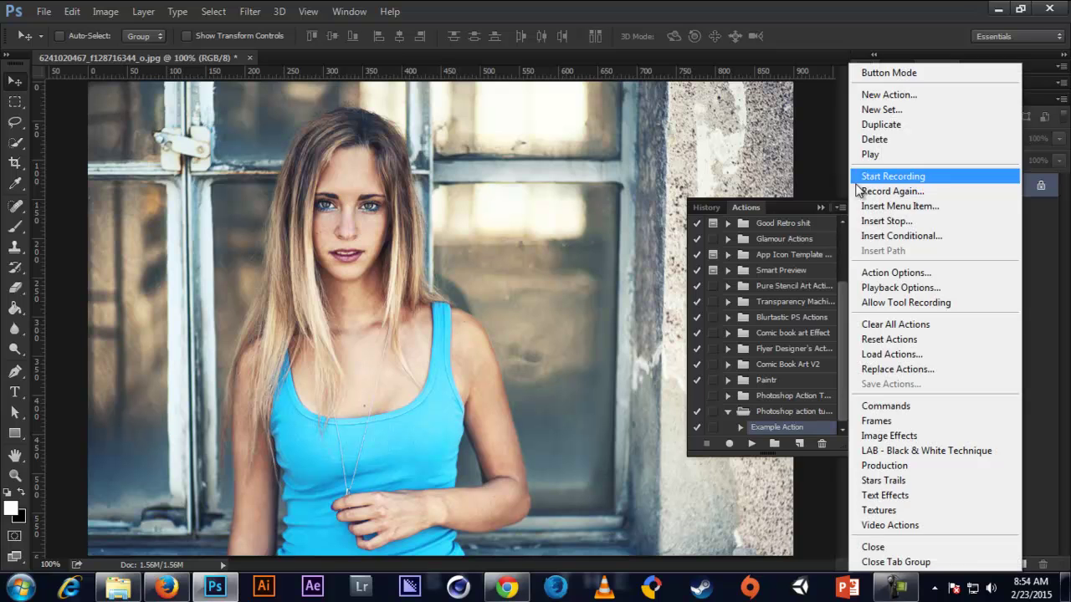
{"action": "left_click", "coordinate": [886, 72]}
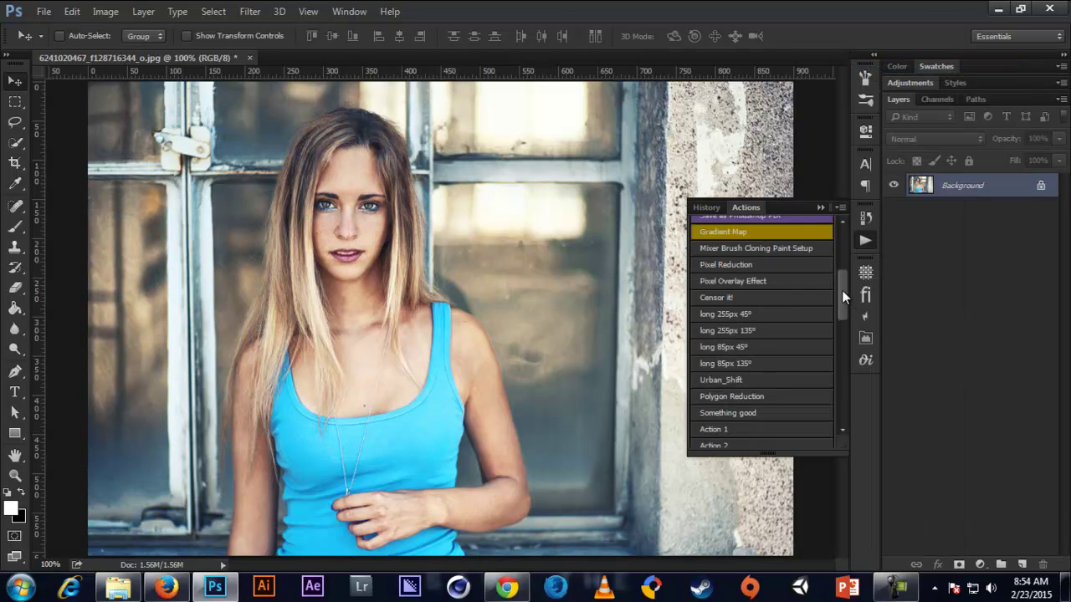
{"action": "left_click_drag", "start_coordinate": [841, 290], "coordinate": [849, 249]}
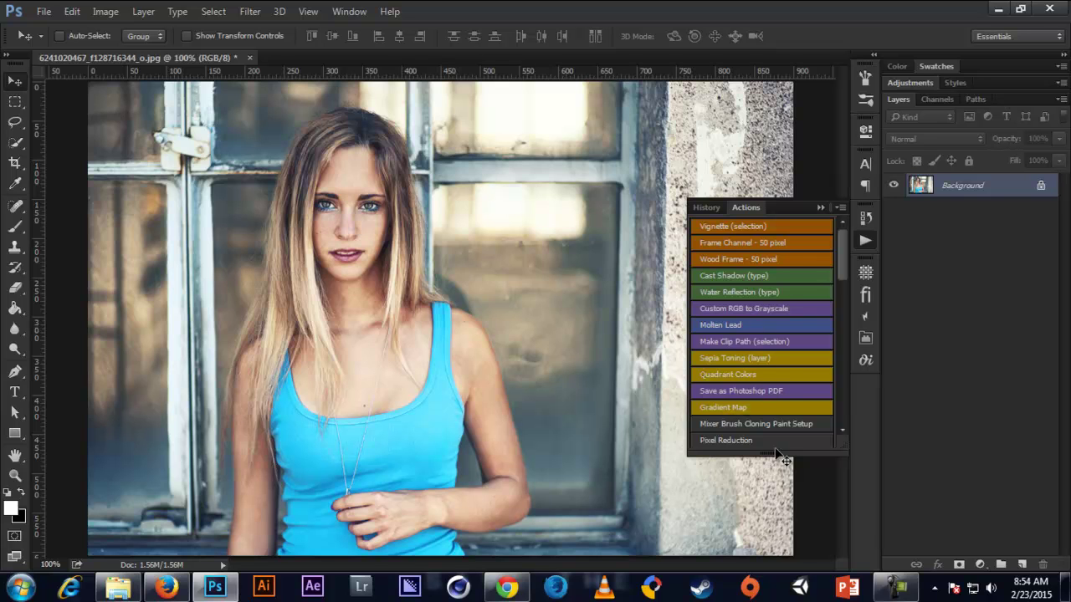
{"action": "left_click", "coordinate": [838, 207]}
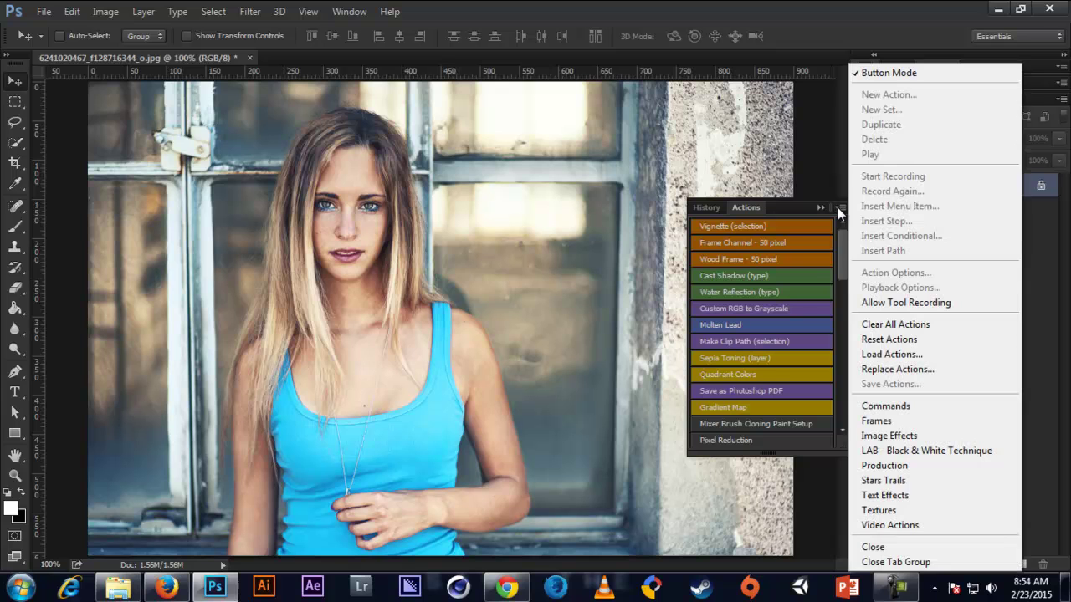
{"action": "left_click", "coordinate": [947, 73]}
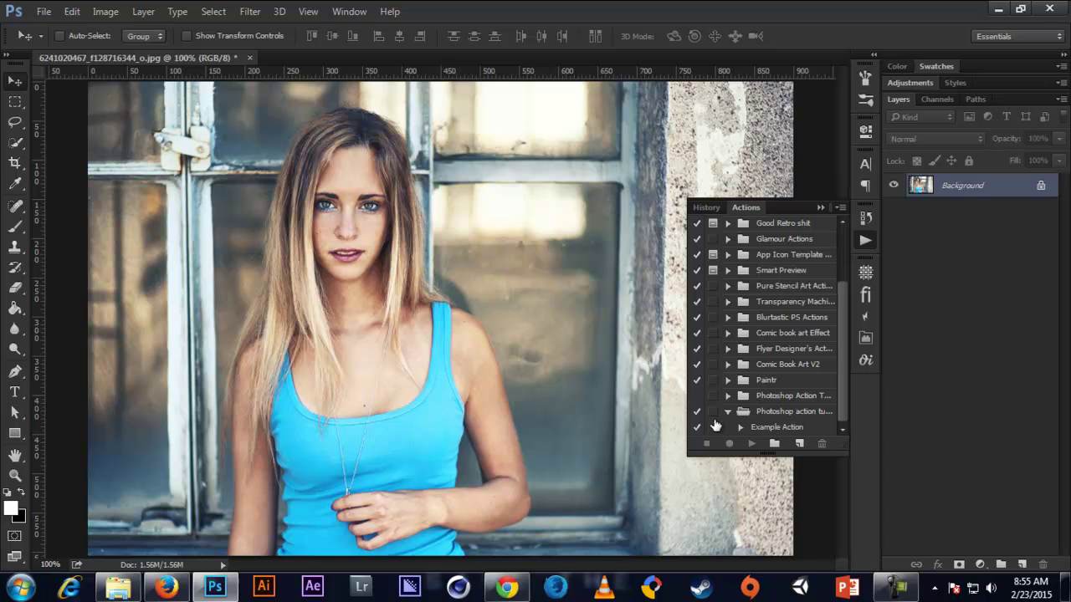
- Collapse and select the action tutorial set, start Save Actions, then cancel without saving
{"action": "left_click", "coordinate": [760, 428]}
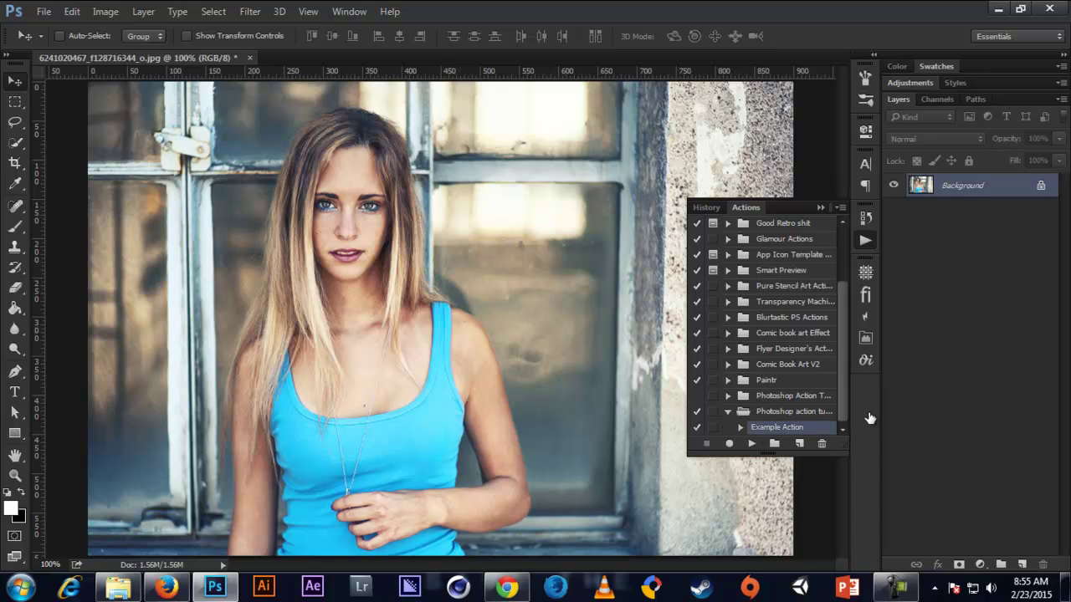
{"action": "left_click", "coordinate": [727, 412]}
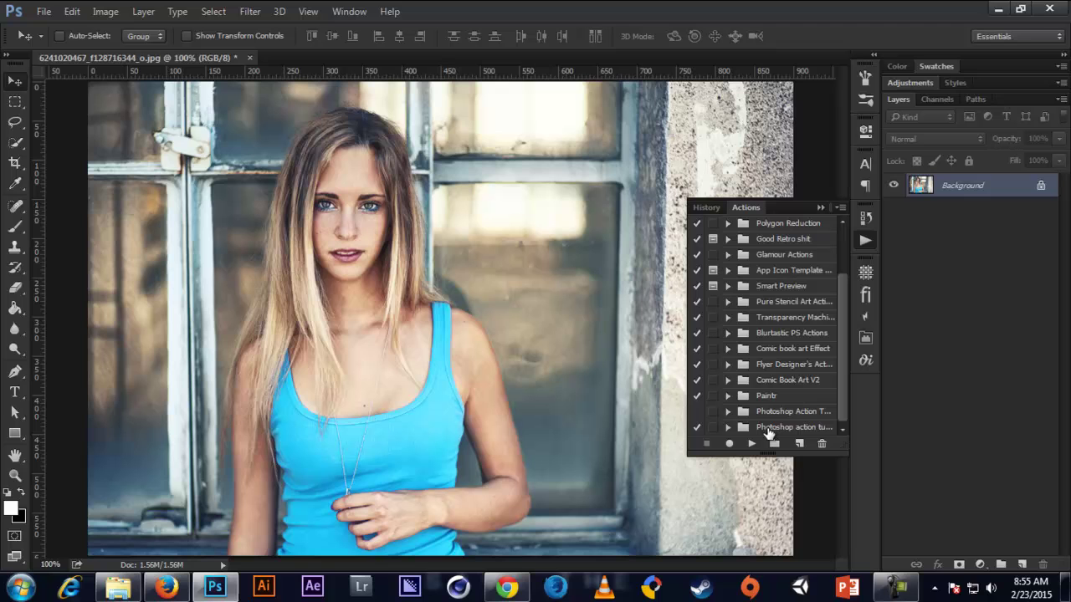
{"action": "left_click", "coordinate": [788, 427]}
{"action": "left_click", "coordinate": [839, 209]}
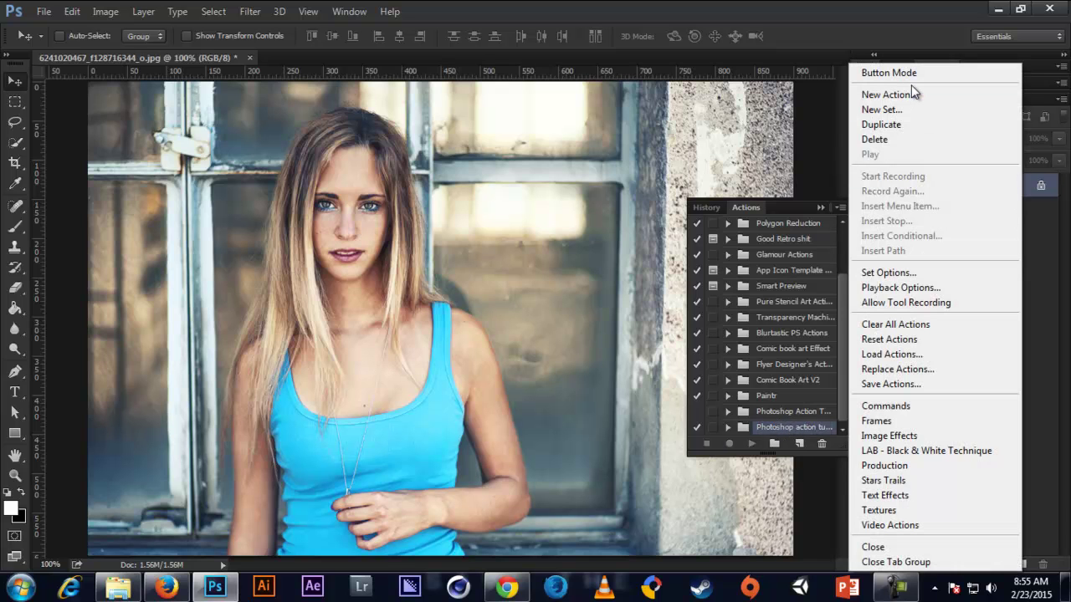
{"action": "left_click", "coordinate": [920, 383]}
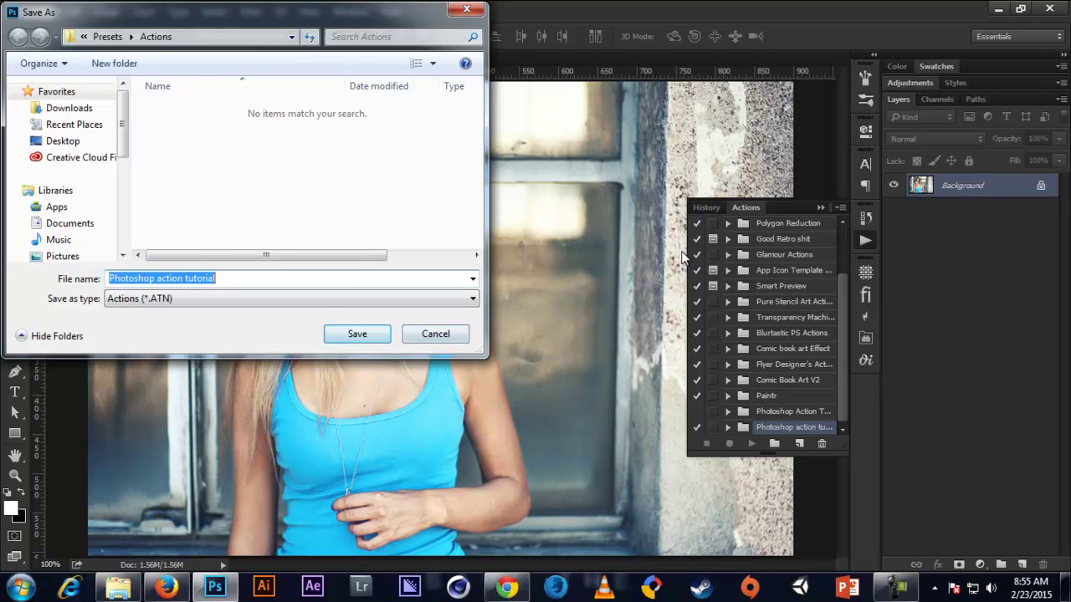
{"action": "left_click", "coordinate": [446, 335]}
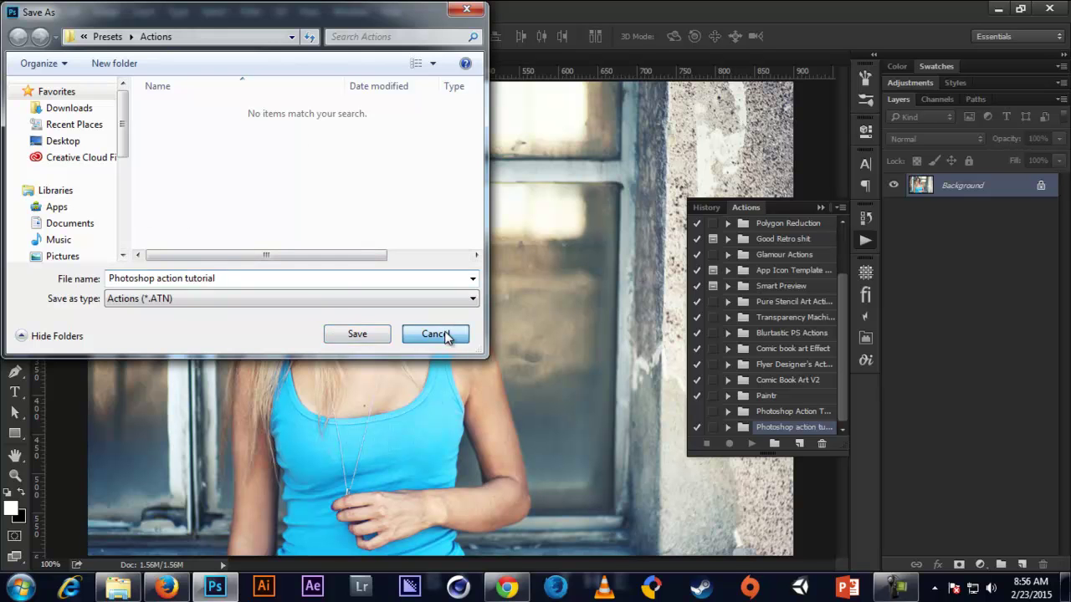
{"action": "left_click", "coordinate": [839, 208]}
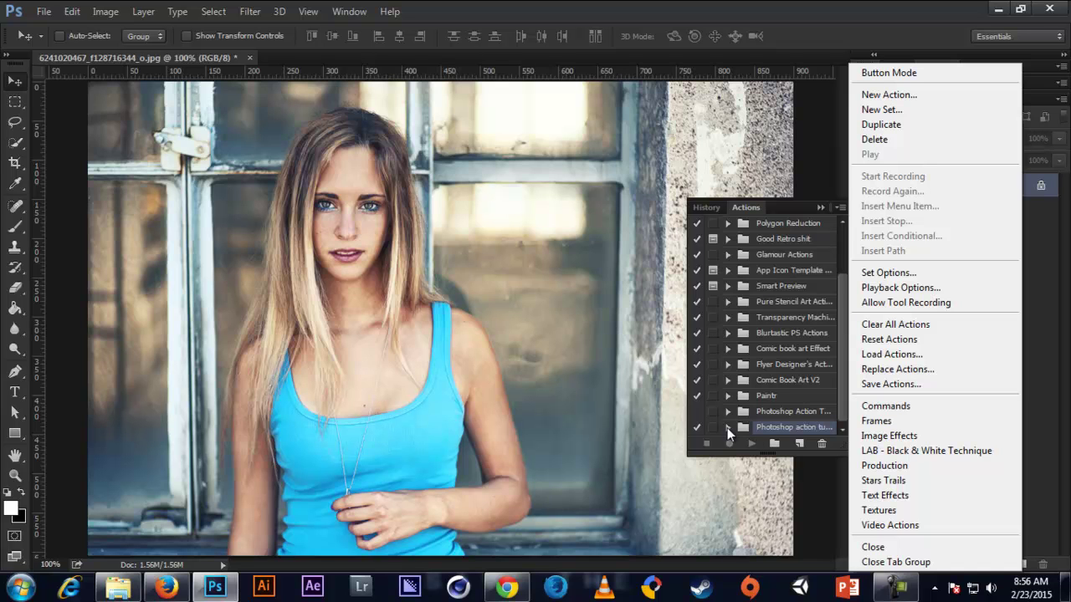
- Delete the Photoshop action tutorial set with confirmation, then close the History/Actions panel
{"action": "left_click", "coordinate": [1050, 370]}
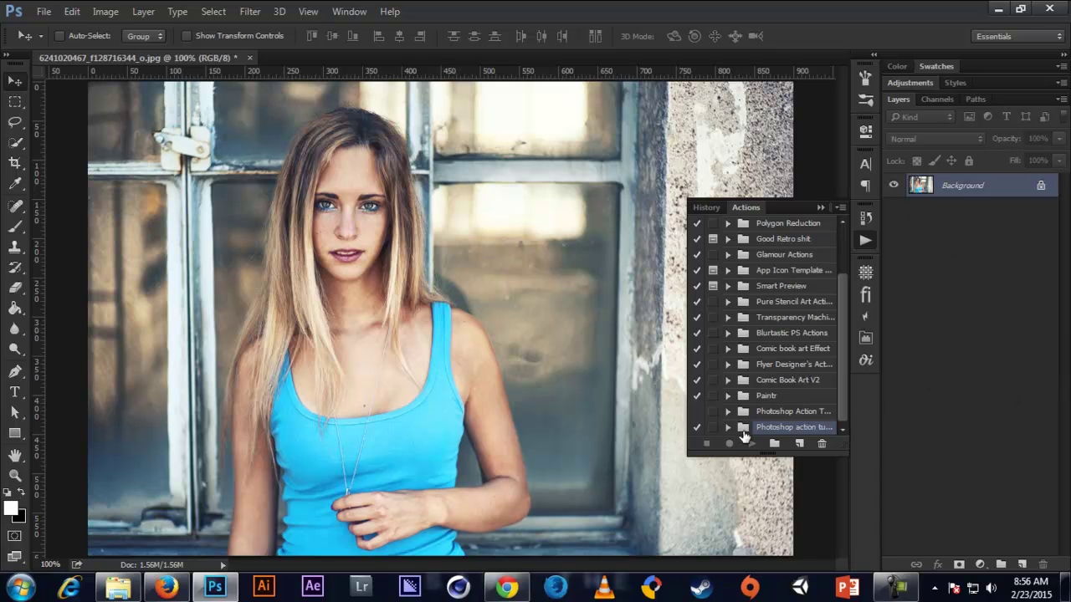
{"action": "left_click", "coordinate": [823, 443]}
{"action": "left_click", "coordinate": [504, 234]}
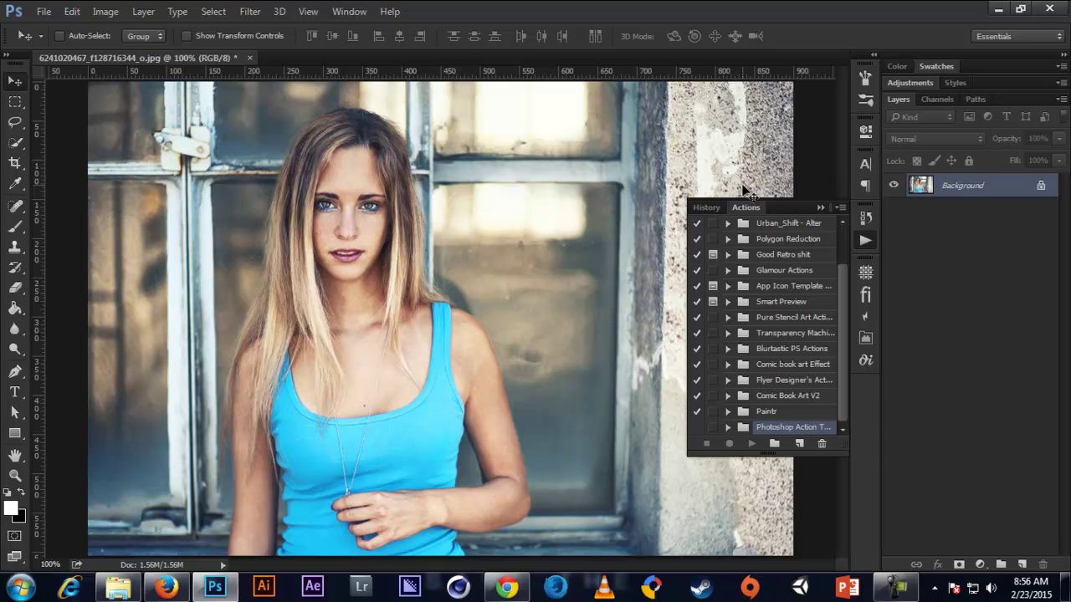
{"action": "left_click", "coordinate": [823, 204]}
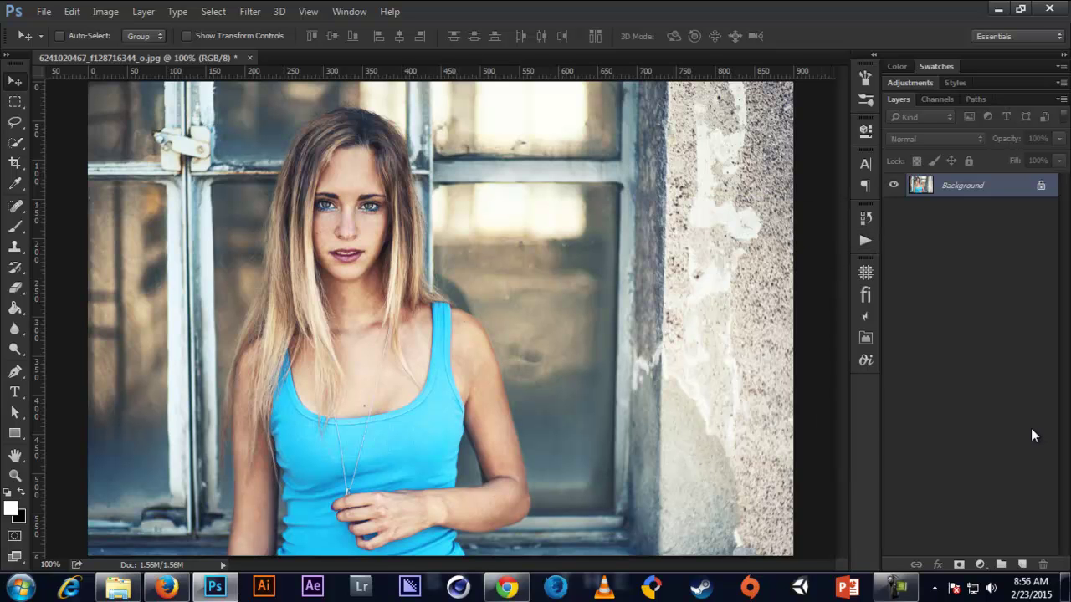